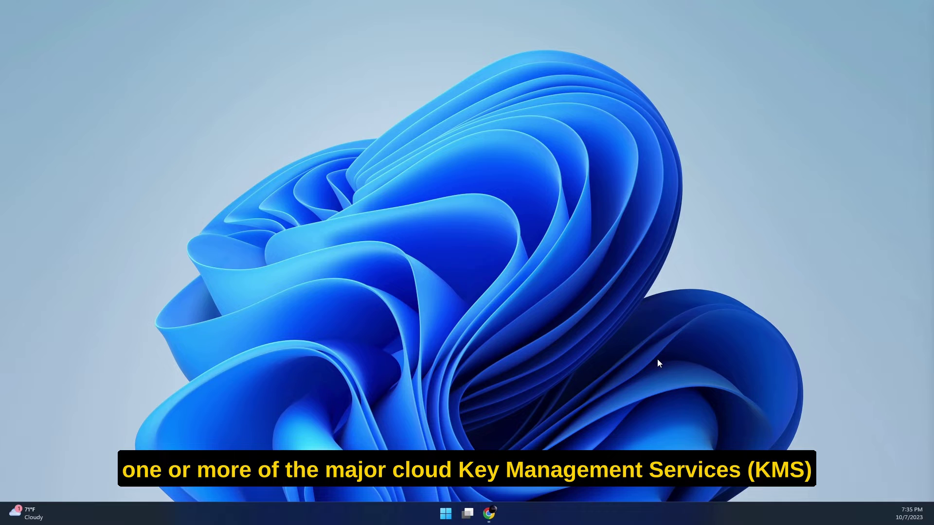
Open Cloud Key Manager in CipherTrust Manager and show its AWS keys list.
{"action": "left_click", "coordinate": [488, 518]}
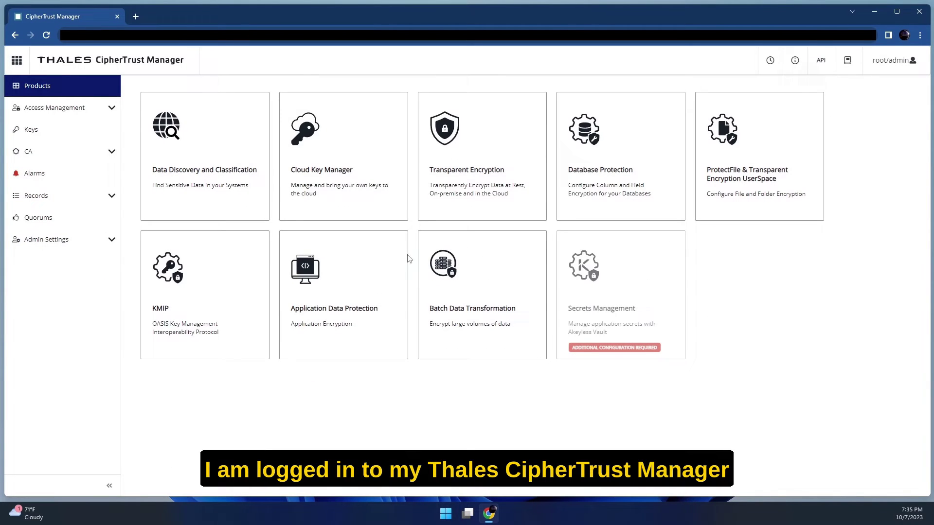
{"action": "left_click", "coordinate": [364, 162]}
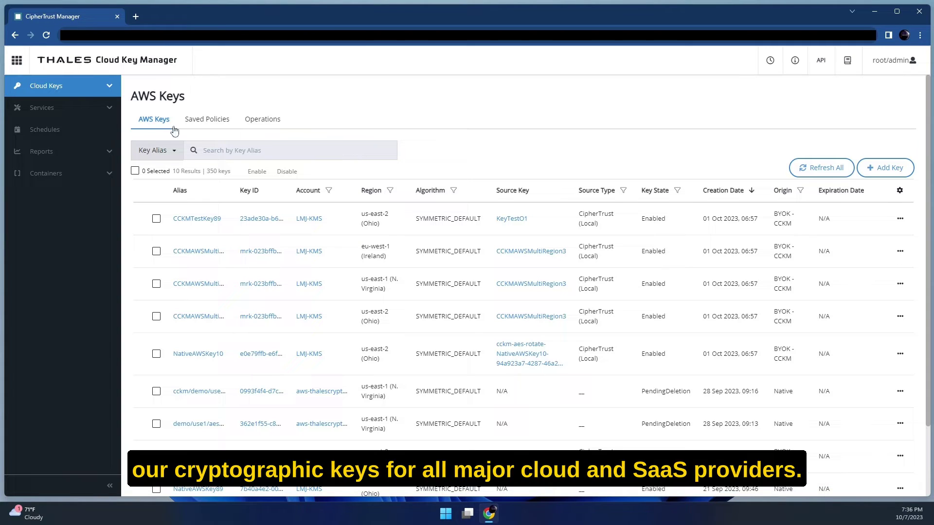
{"action": "left_click", "coordinate": [87, 91]}
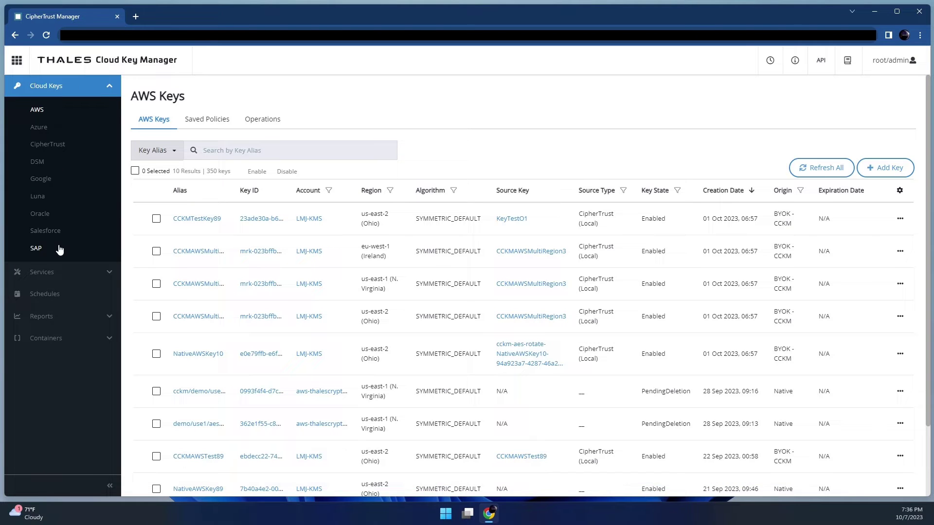
Browse the SAP groups, Salesforce organizations, Oracle vaults and Google key rings container pages.
{"action": "left_click", "coordinate": [83, 343]}
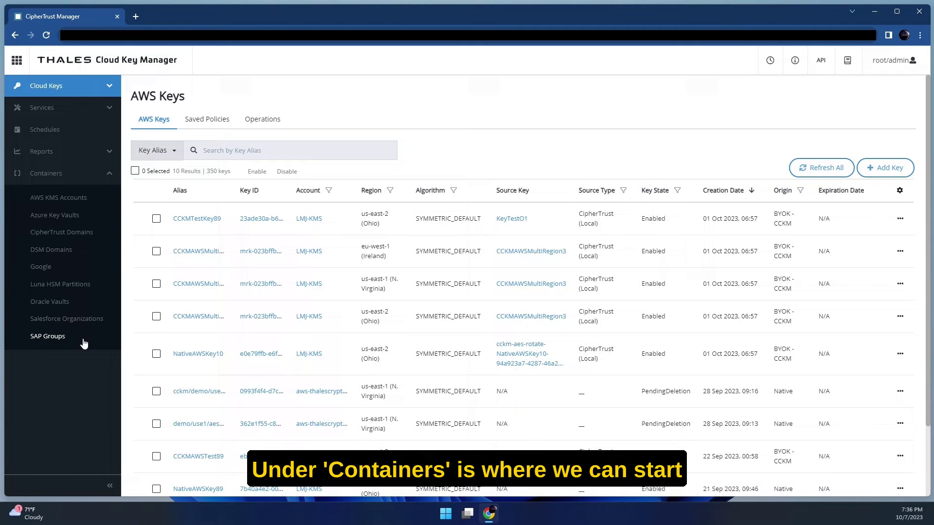
{"action": "left_click", "coordinate": [60, 338]}
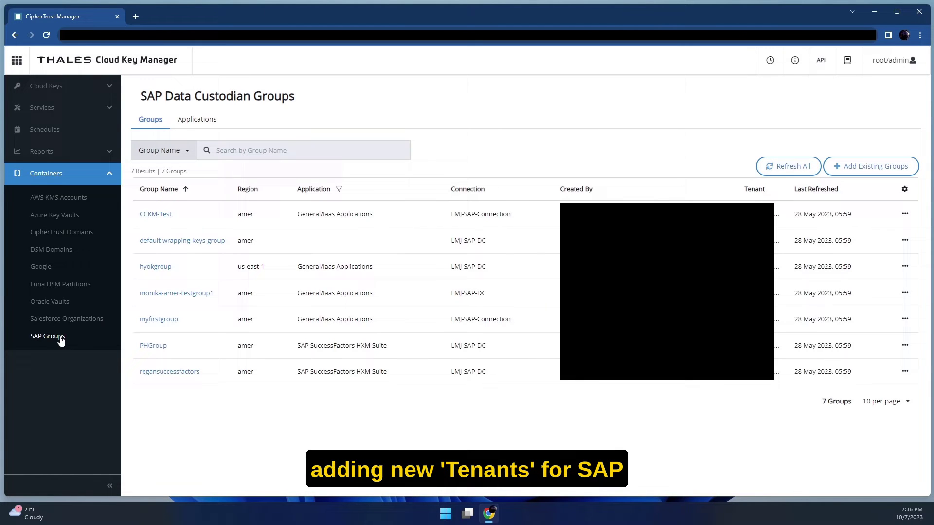
{"action": "left_click", "coordinate": [80, 324]}
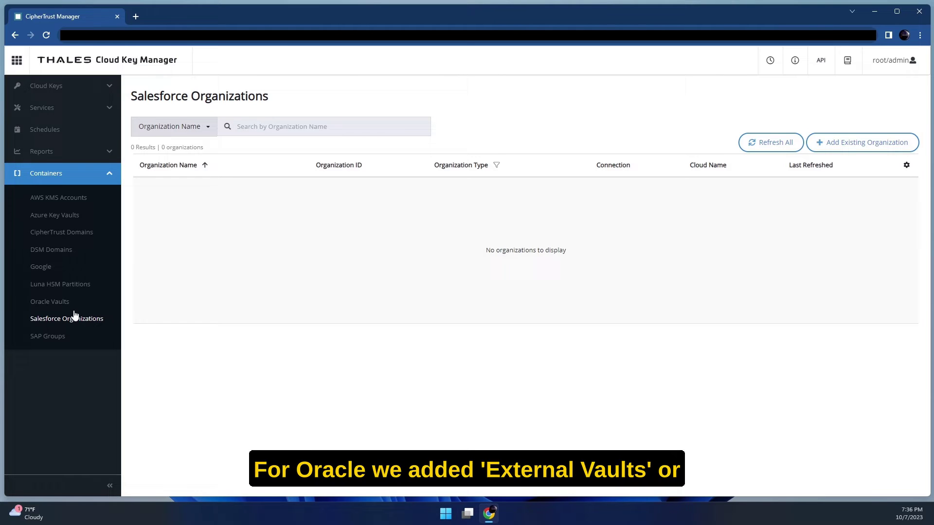
{"action": "left_click", "coordinate": [72, 310]}
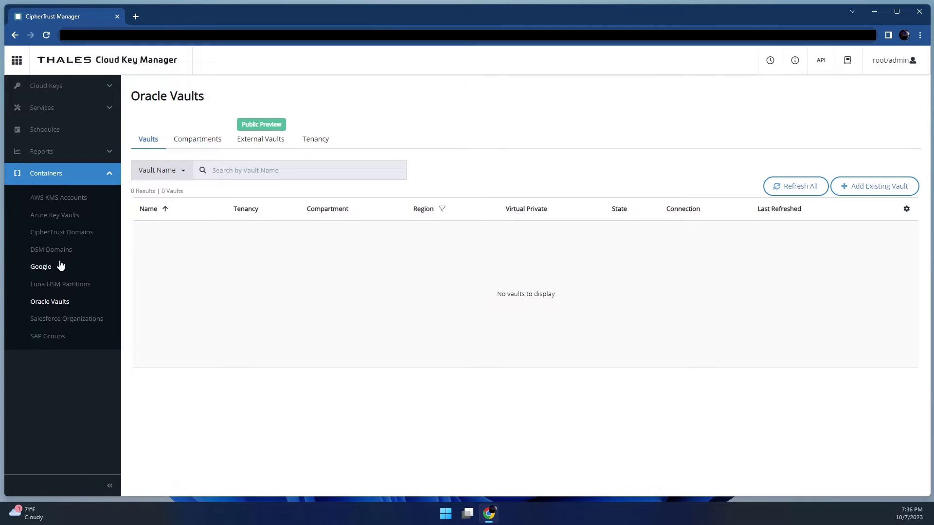
{"action": "left_click", "coordinate": [57, 267]}
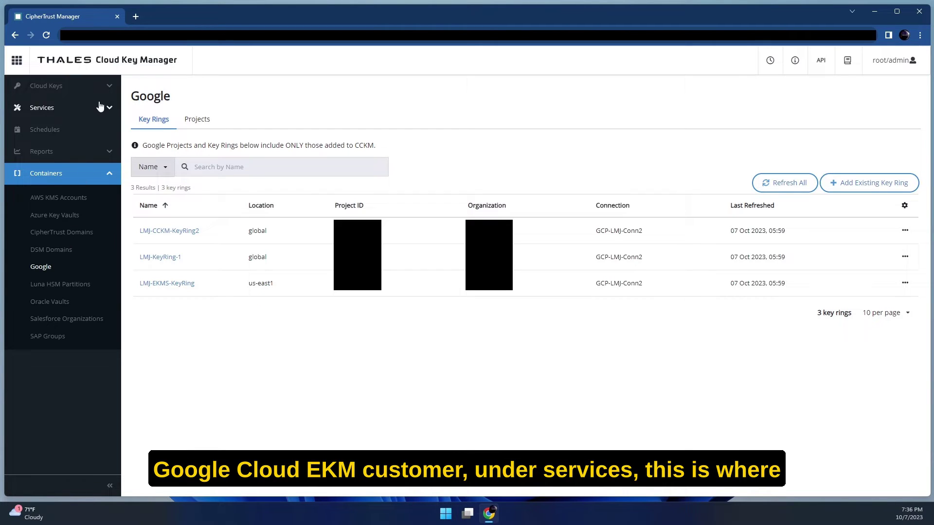
View the Google Workspace CSE and Cloud EKM endpoints, then Azure key vaults and AWS KMS accounts.
{"action": "left_click", "coordinate": [95, 108]}
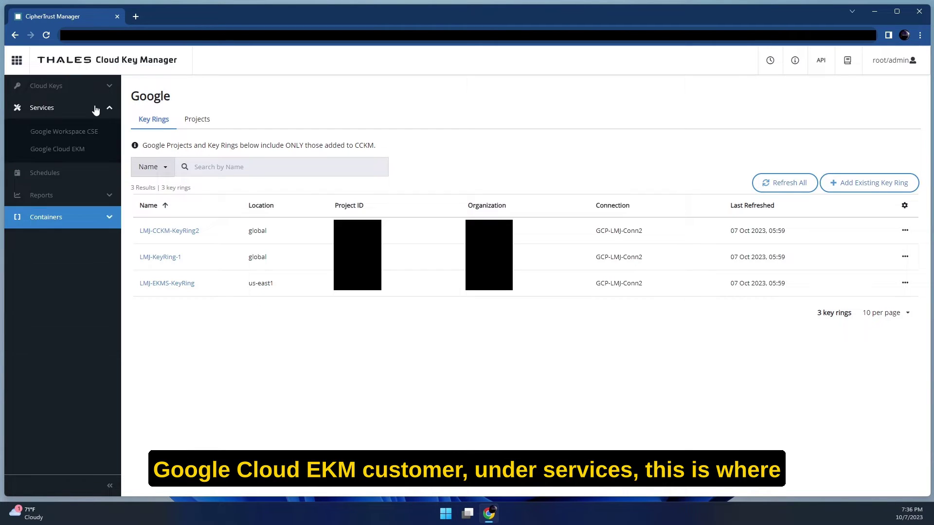
{"action": "left_click", "coordinate": [103, 135]}
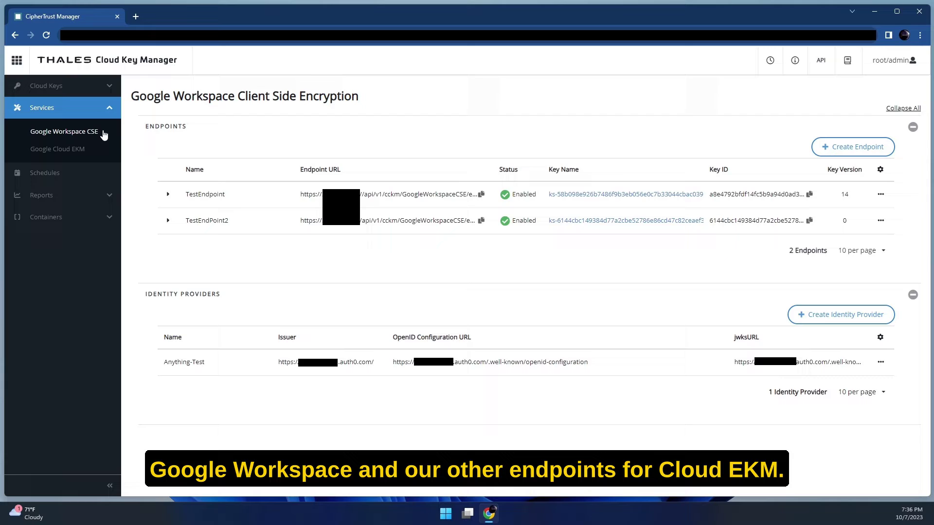
{"action": "left_click", "coordinate": [91, 152]}
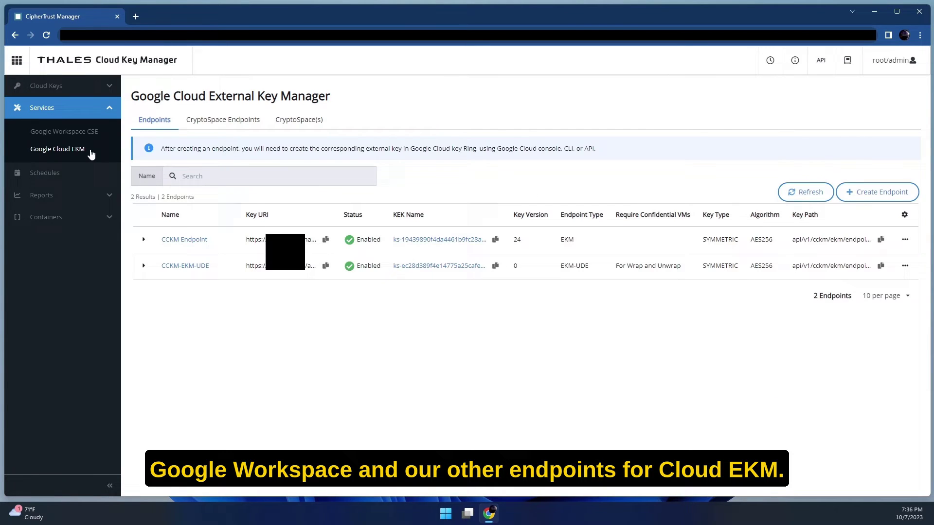
{"action": "left_click", "coordinate": [87, 216]}
{"action": "left_click", "coordinate": [88, 217]}
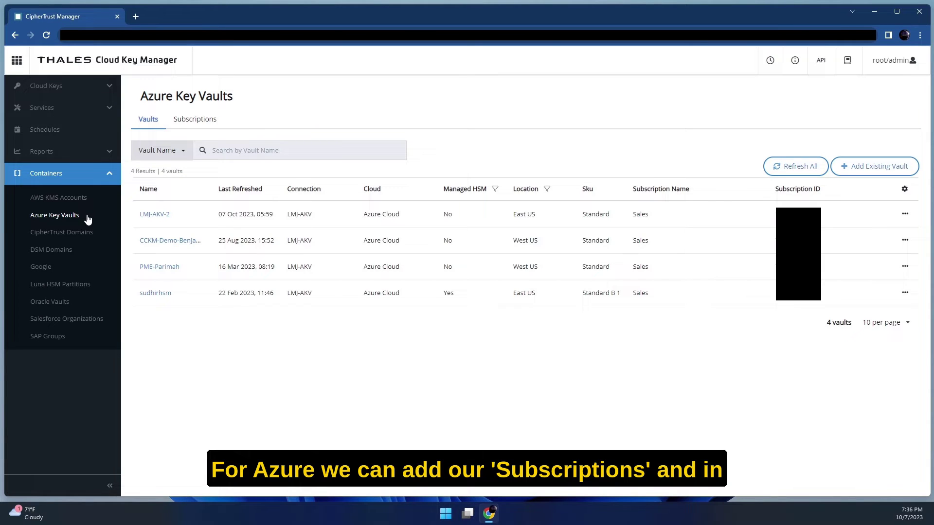
{"action": "left_click", "coordinate": [92, 200]}
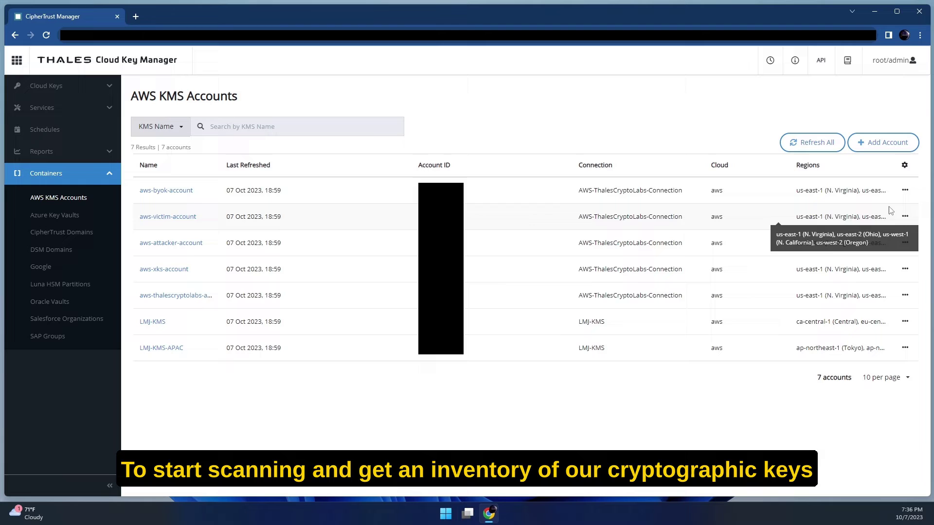
Skip the single-account refresh and run Refresh All across all seven AWS KMS accounts.
{"action": "left_click", "coordinate": [906, 191]}
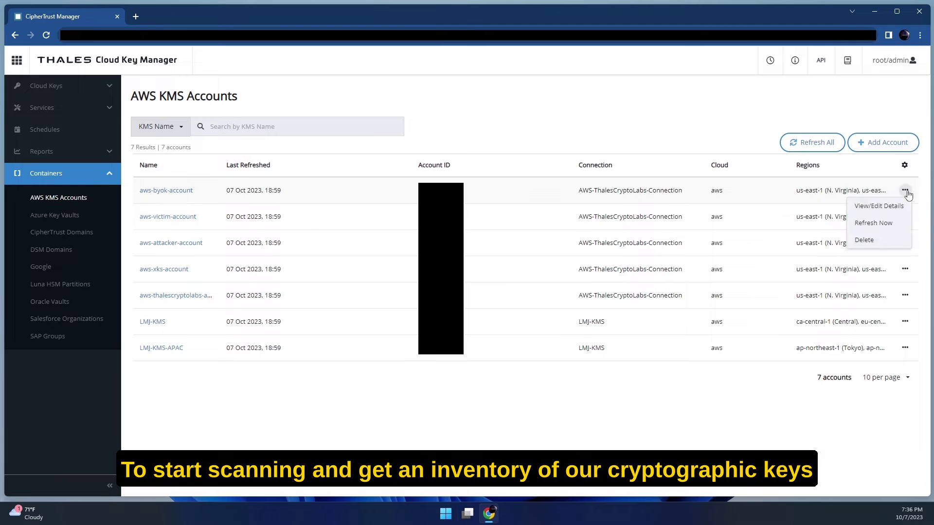
{"action": "left_click", "coordinate": [874, 224]}
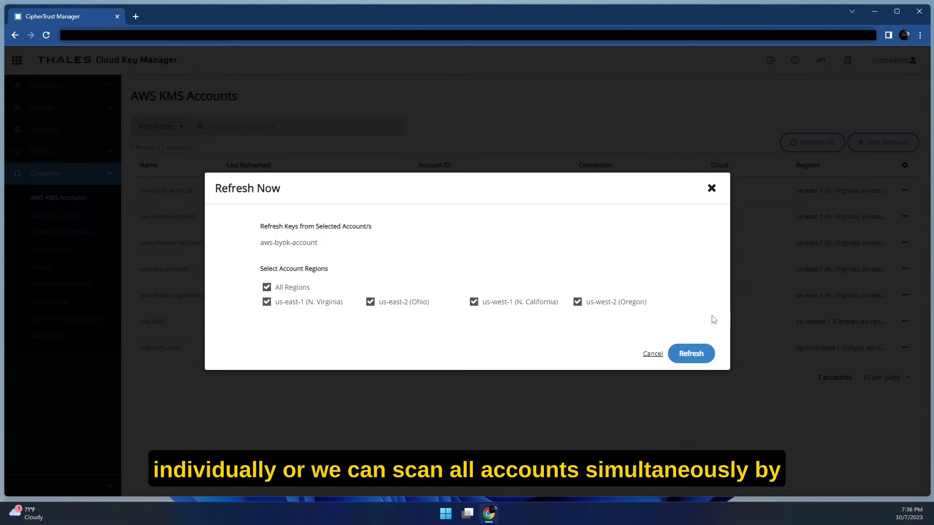
{"action": "left_click", "coordinate": [712, 189]}
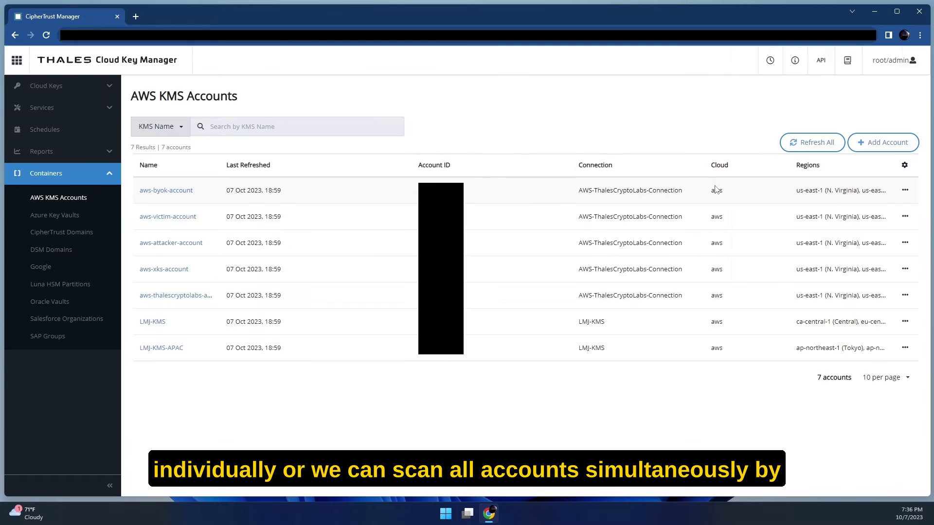
{"action": "left_click", "coordinate": [818, 149]}
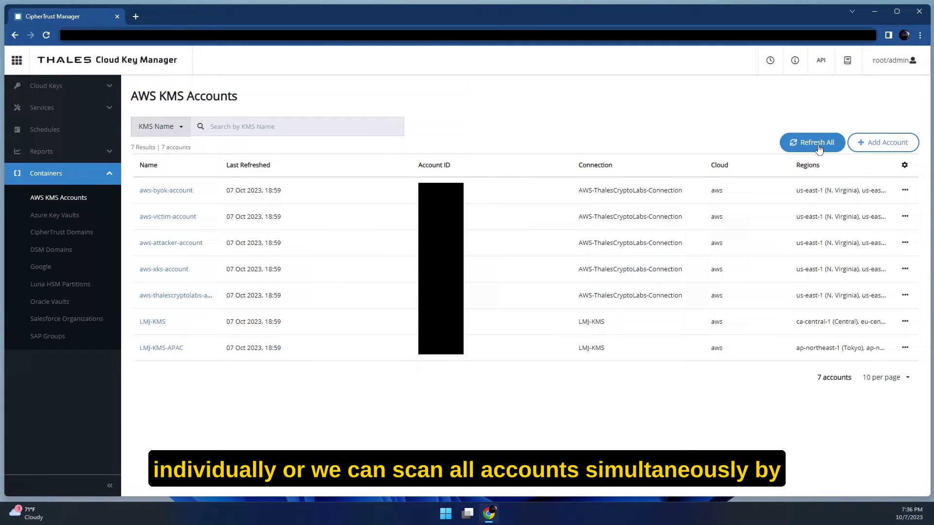
{"action": "left_click", "coordinate": [819, 149]}
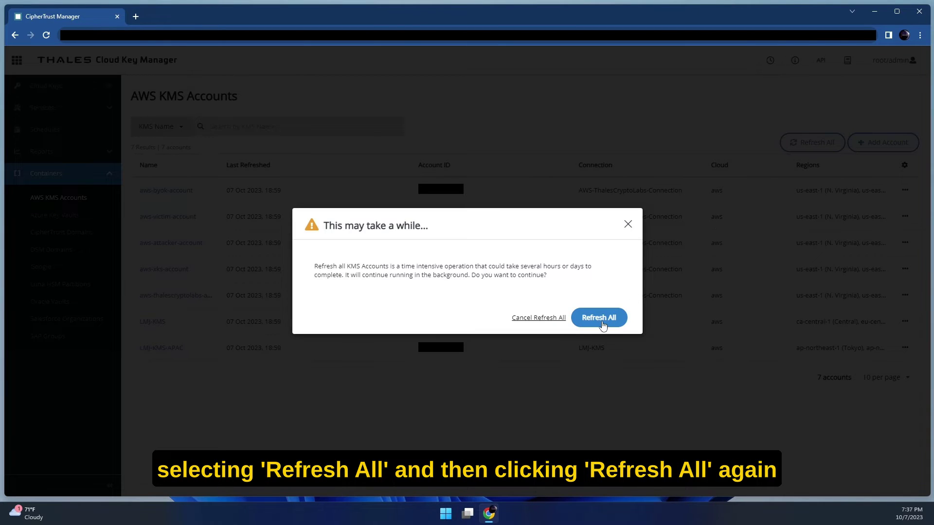
{"action": "left_click", "coordinate": [602, 321]}
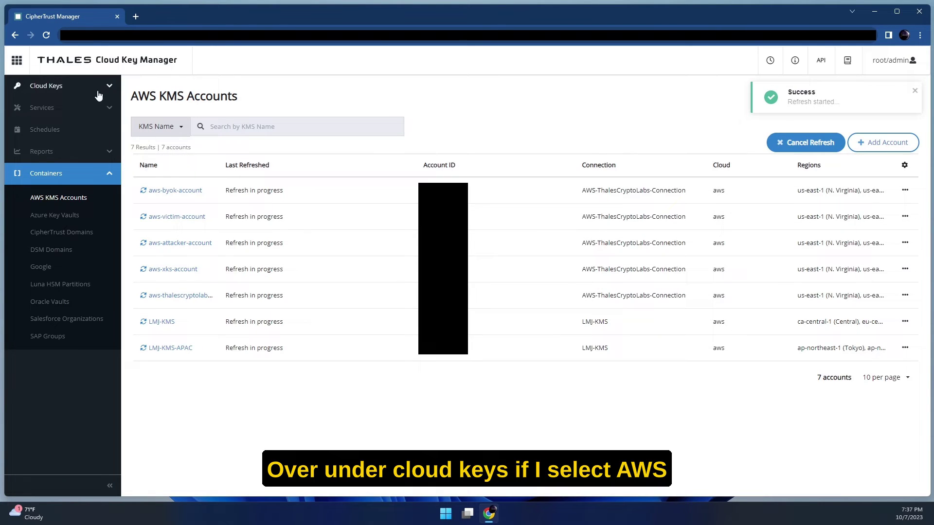
Reopen the AWS keys list and review the accounts and regions in its Account and Region filters.
{"action": "left_click", "coordinate": [94, 90]}
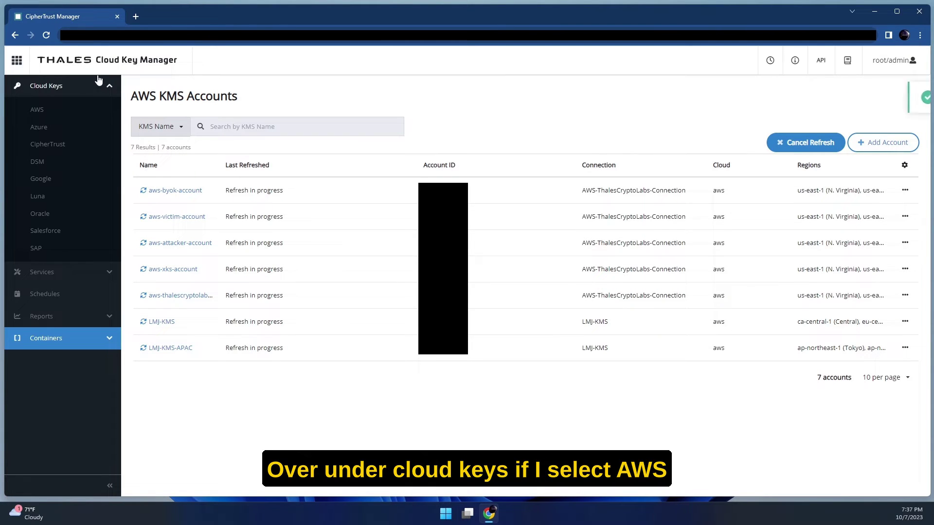
{"action": "left_click", "coordinate": [61, 114]}
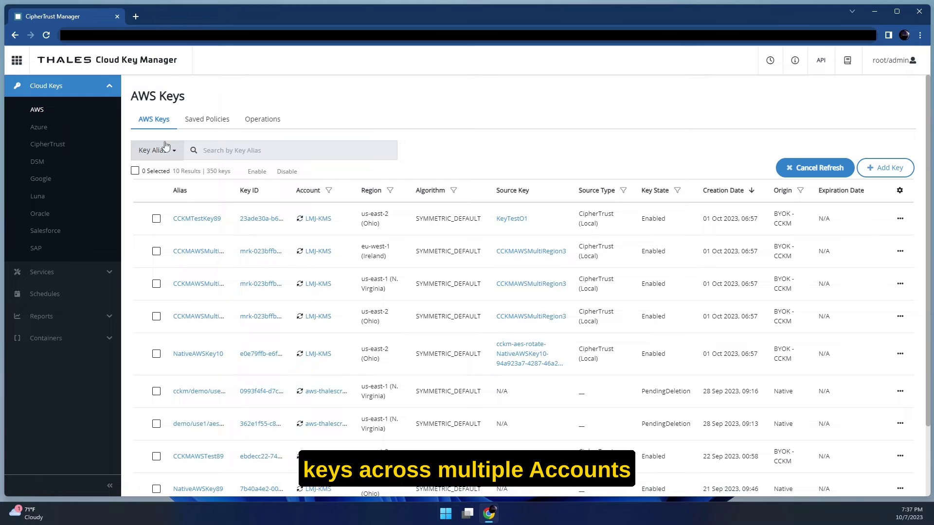
{"action": "left_click", "coordinate": [328, 190]}
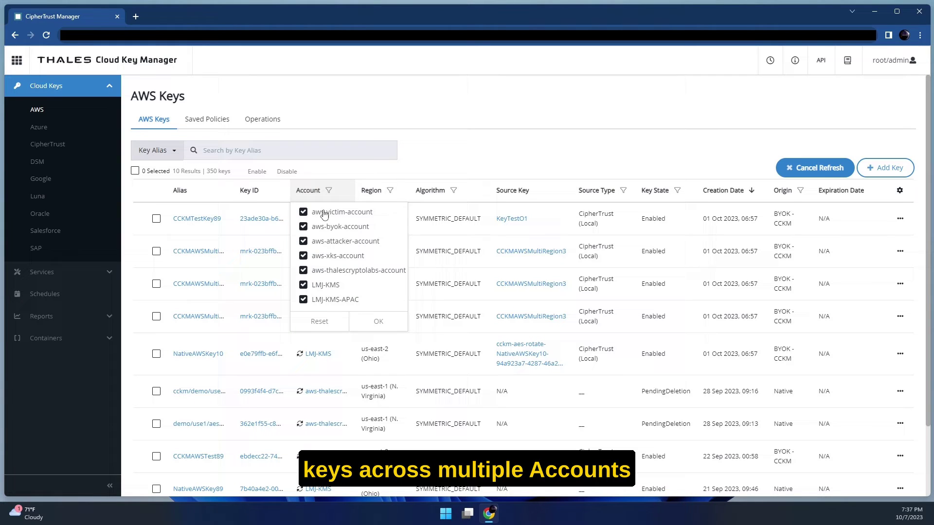
{"action": "left_click", "coordinate": [390, 191]}
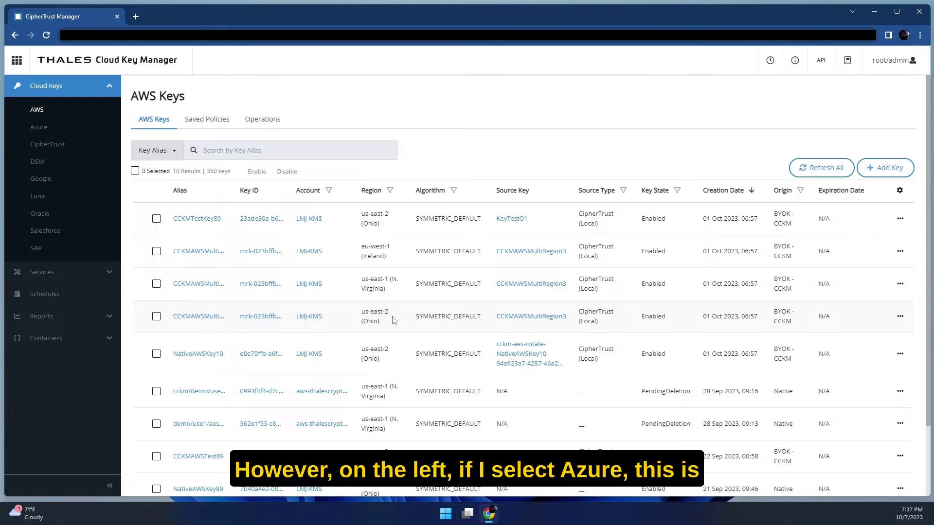
Review the Azure keys, then their Certificates and Secrets tabs.
{"action": "left_click", "coordinate": [60, 129]}
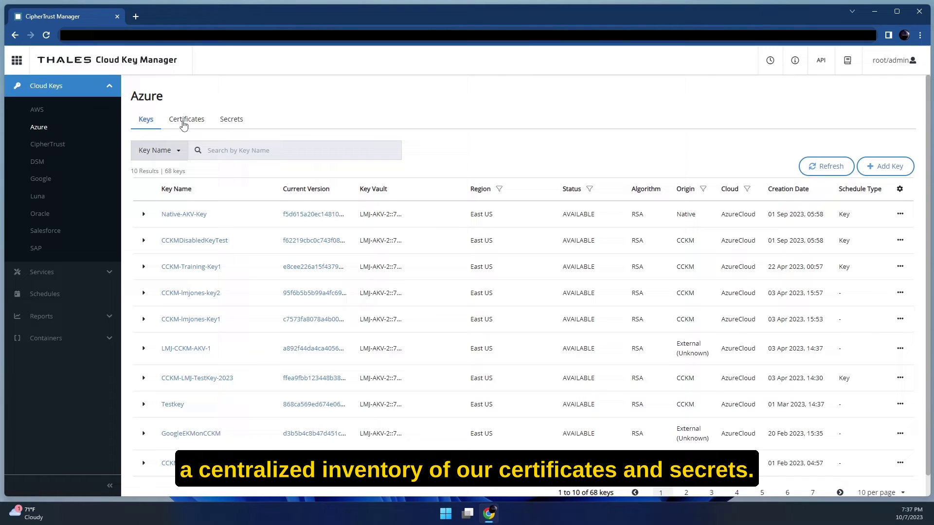
{"action": "left_click", "coordinate": [184, 125]}
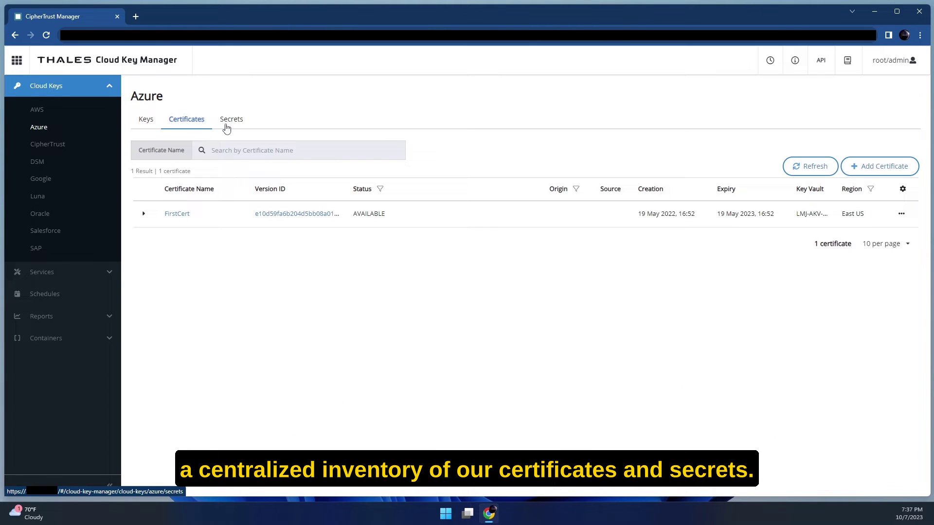
{"action": "left_click", "coordinate": [236, 126]}
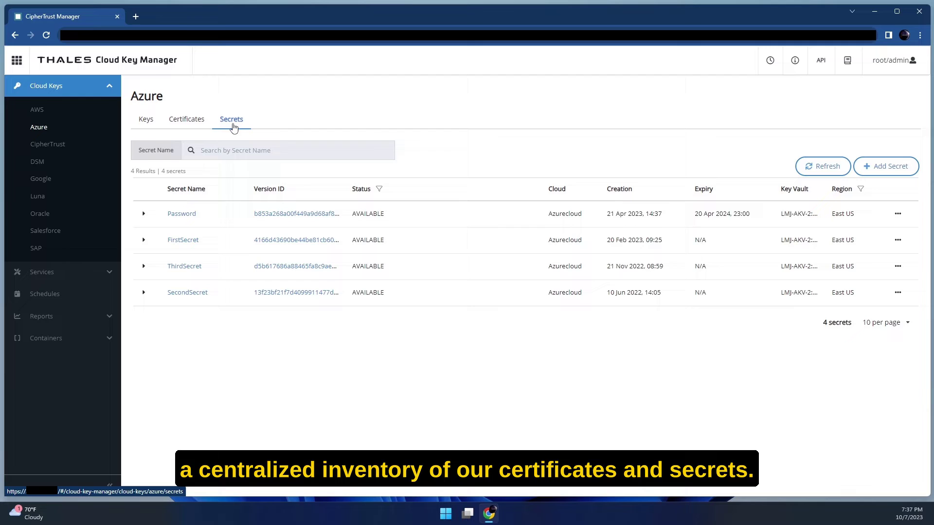
Look through the Google, Oracle, Salesforce and SAP key lists, ending on Schedules.
{"action": "left_click", "coordinate": [61, 181]}
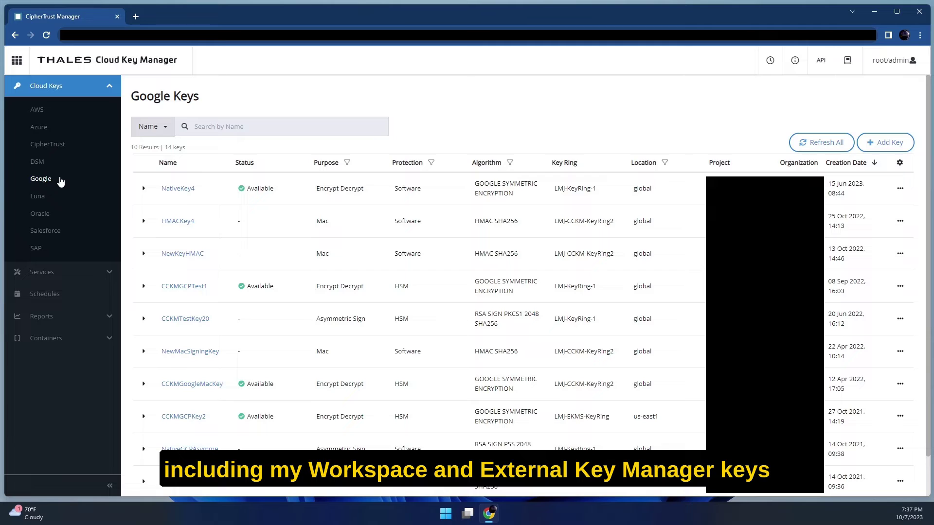
{"action": "left_click", "coordinate": [56, 215]}
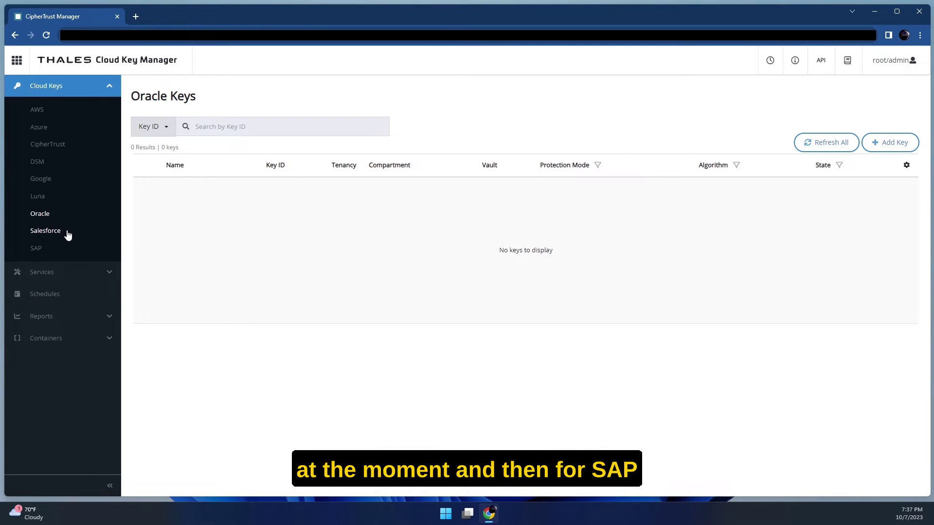
{"action": "left_click", "coordinate": [68, 236]}
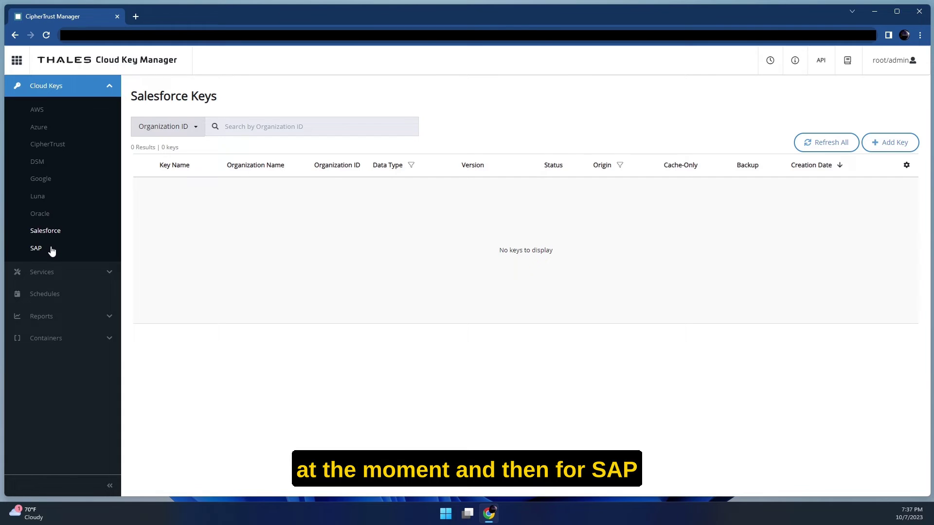
{"action": "left_click", "coordinate": [52, 251]}
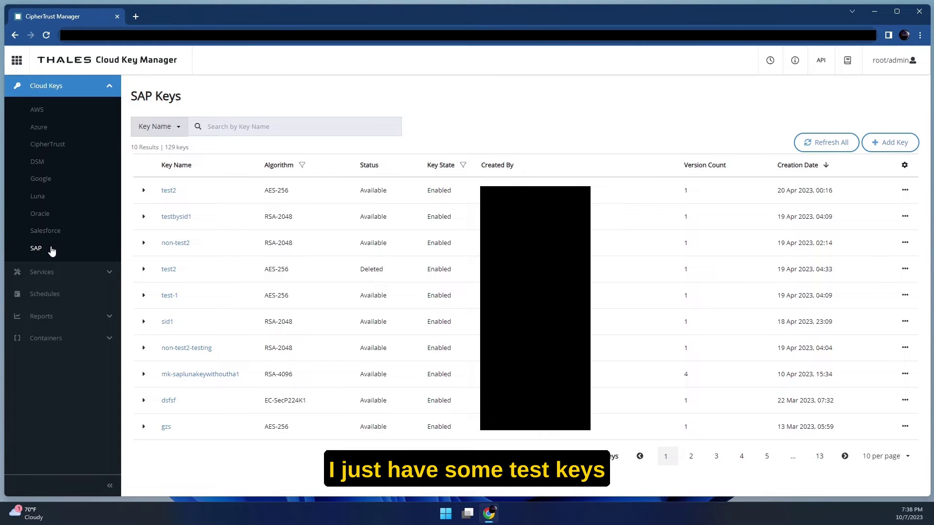
{"action": "left_click", "coordinate": [81, 297]}
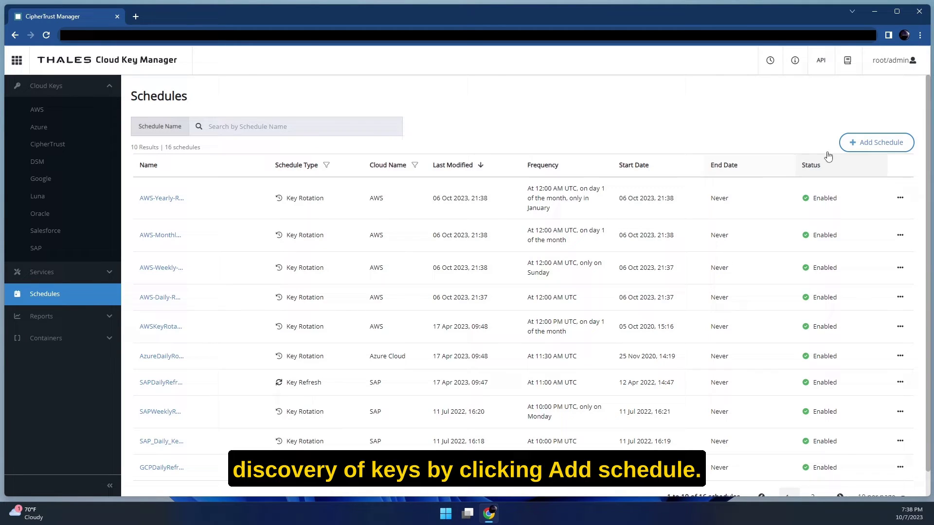
{"action": "left_click", "coordinate": [884, 143]}
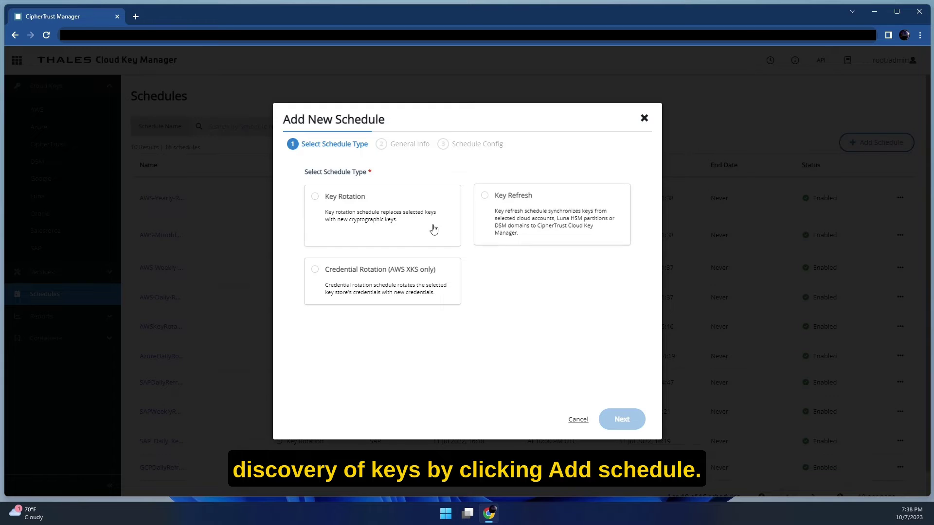
{"action": "left_click", "coordinate": [413, 232]}
{"action": "left_click", "coordinate": [614, 232]}
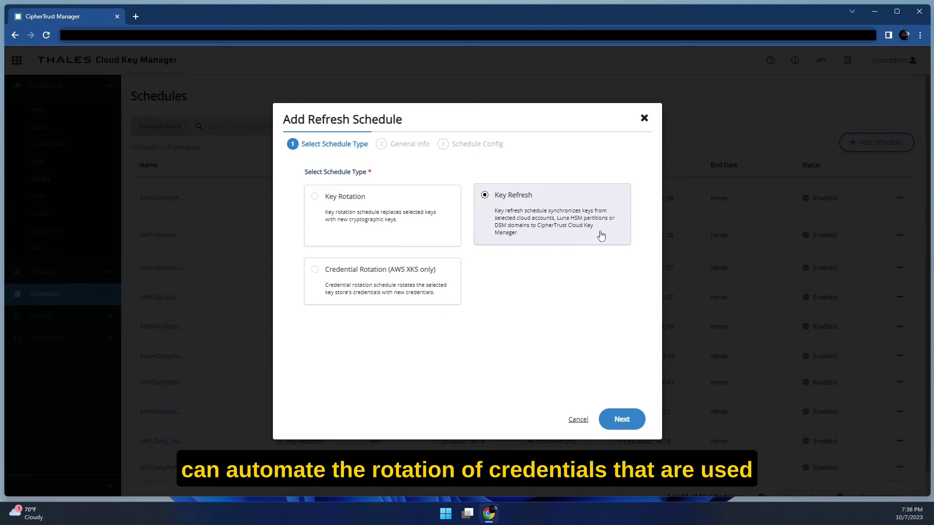
{"action": "left_click", "coordinate": [447, 300]}
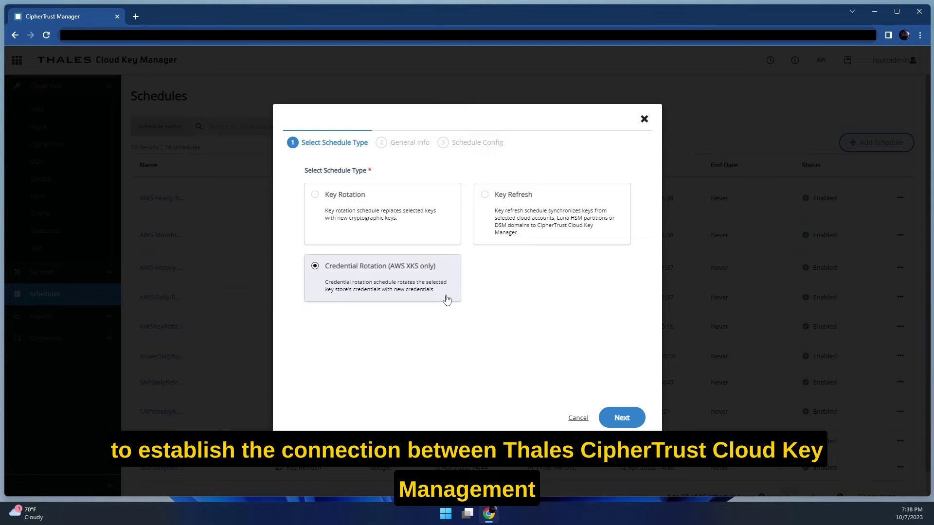
{"action": "left_click", "coordinate": [644, 119]}
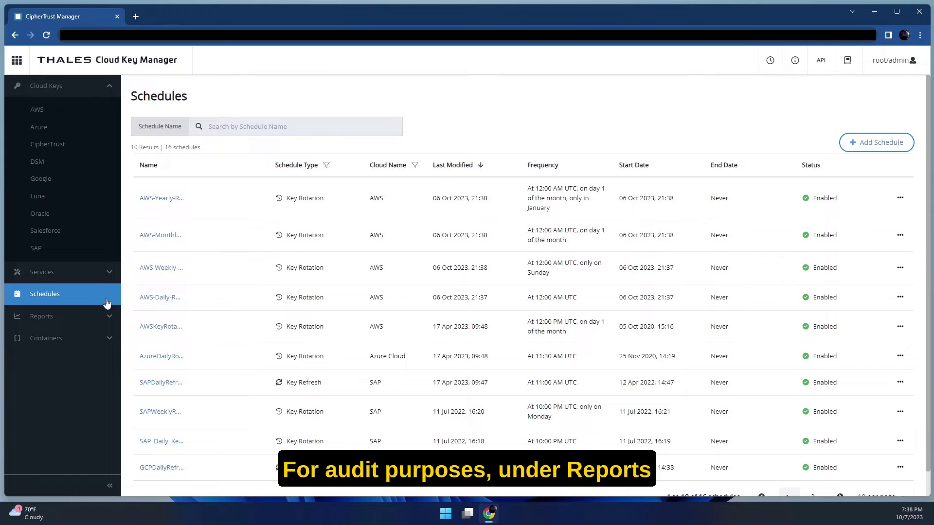
Open the AWSKeyUsageReport and KeyAgingReport details, then the Google KeyActivity-June report.
{"action": "left_click", "coordinate": [83, 316]}
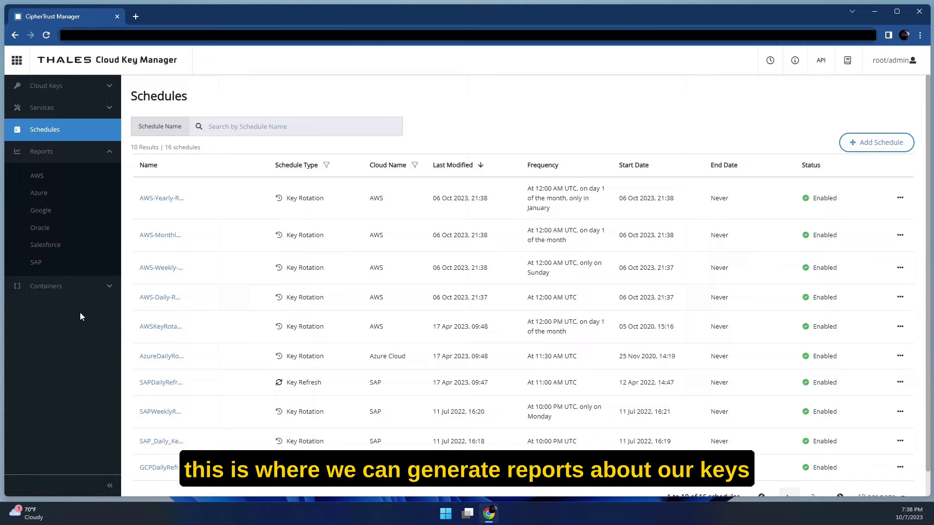
{"action": "left_click", "coordinate": [53, 181]}
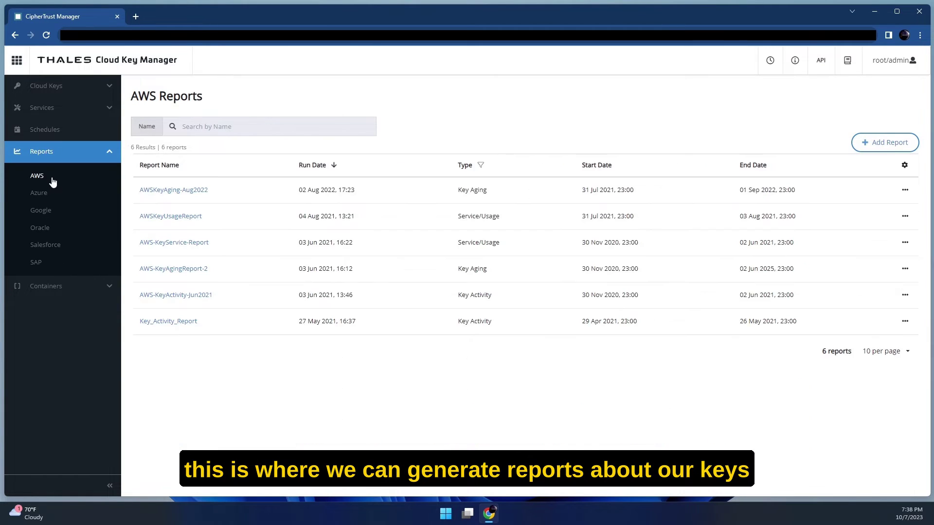
{"action": "left_click", "coordinate": [168, 216]}
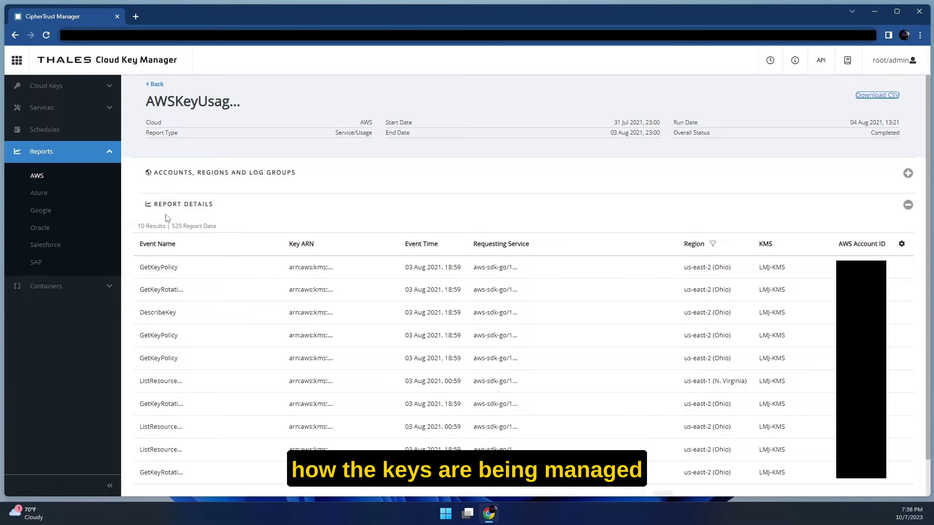
{"action": "left_click", "coordinate": [52, 195]}
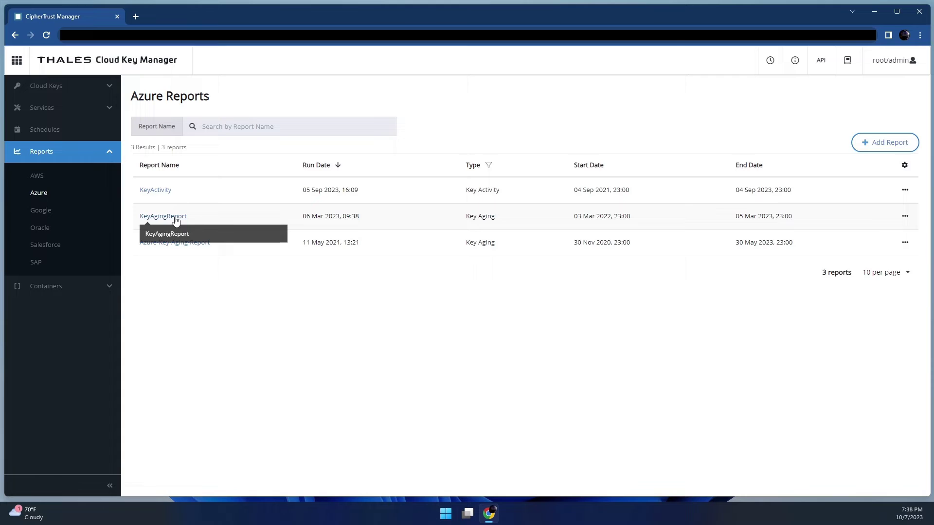
{"action": "left_click", "coordinate": [176, 218]}
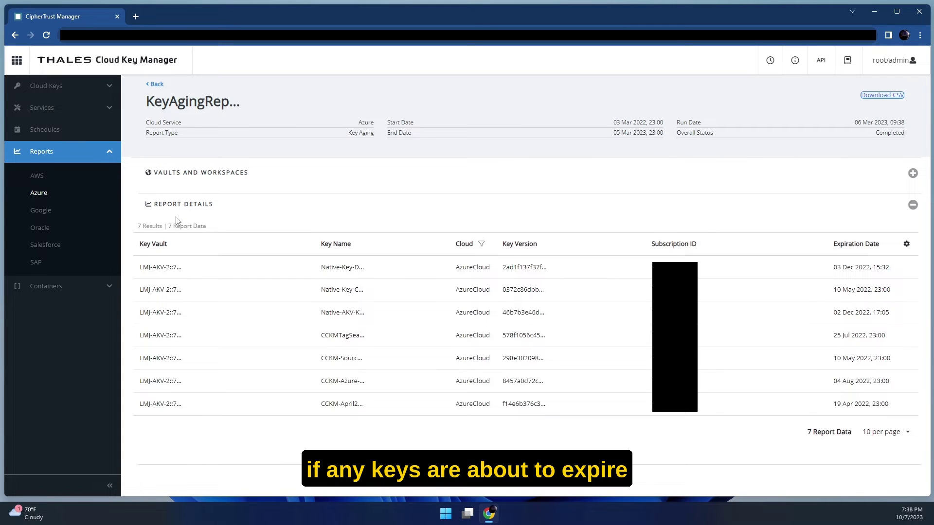
{"action": "left_click", "coordinate": [53, 210]}
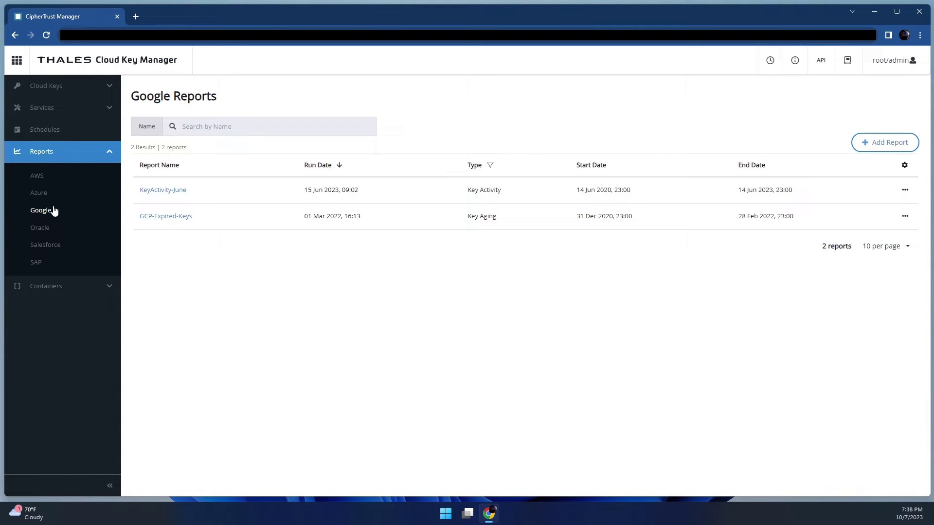
{"action": "left_click", "coordinate": [168, 192]}
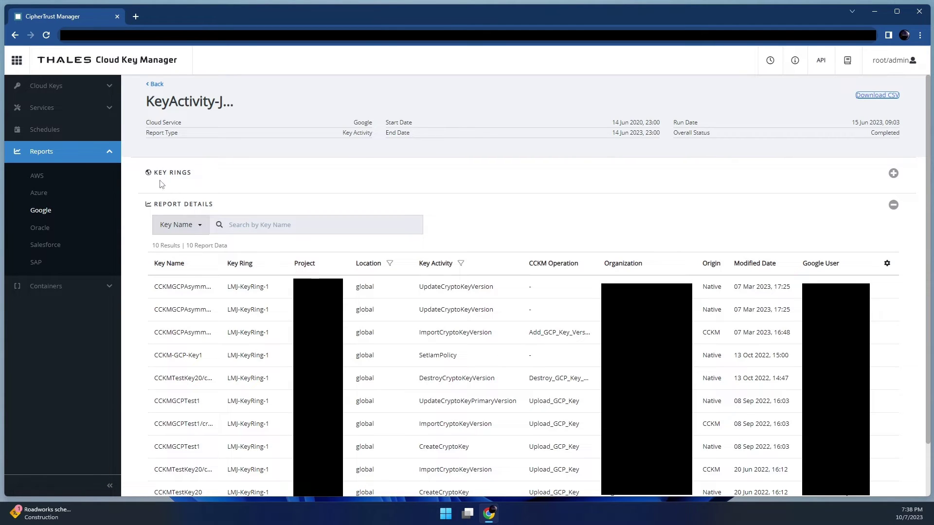
From the AWS keys list, launch the Add AWS Key wizard.
{"action": "left_click", "coordinate": [69, 87]}
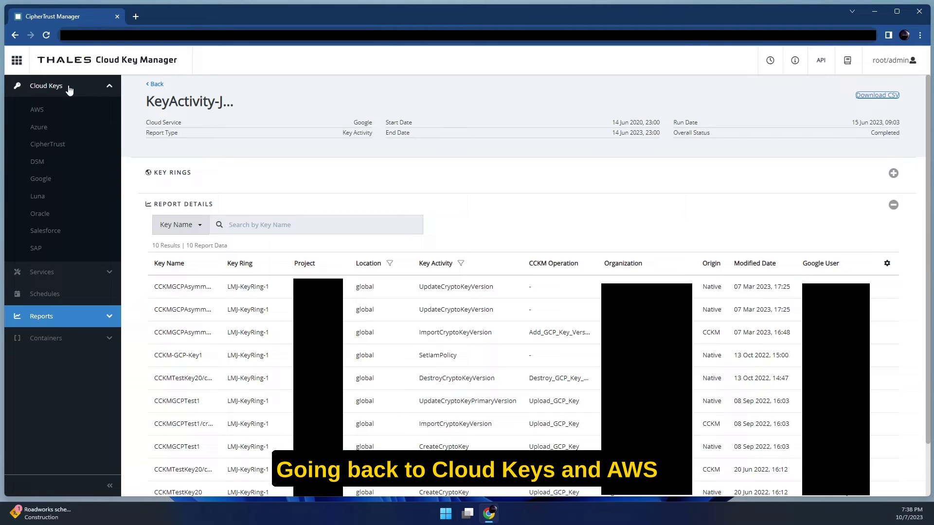
{"action": "left_click", "coordinate": [54, 113]}
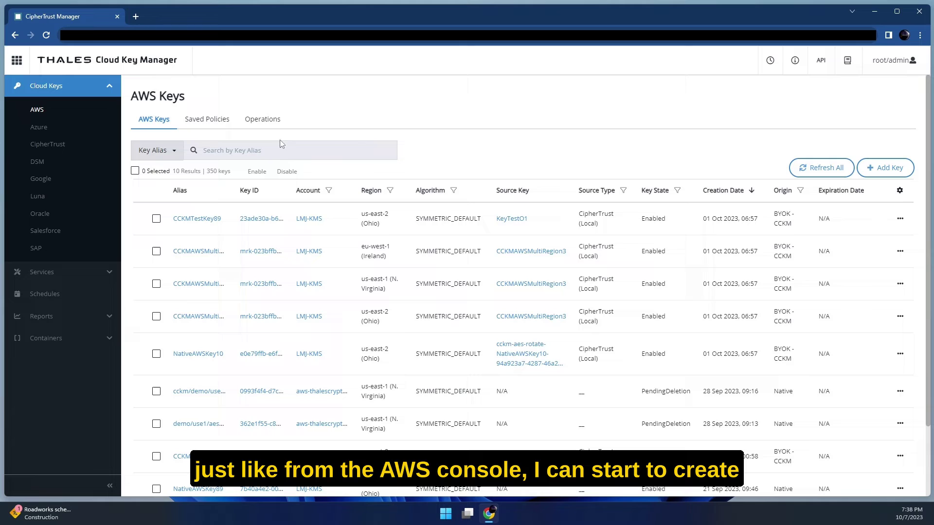
{"action": "left_click", "coordinate": [885, 169]}
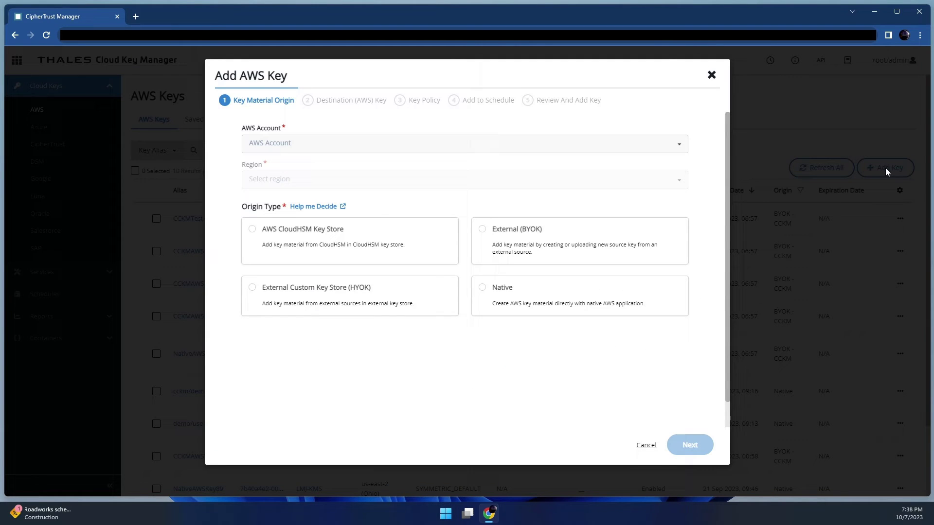
Choose the account, Native origin and region us-east-1 (N. Virginia) as a single-region key, then continue.
{"action": "left_click", "coordinate": [356, 152]}
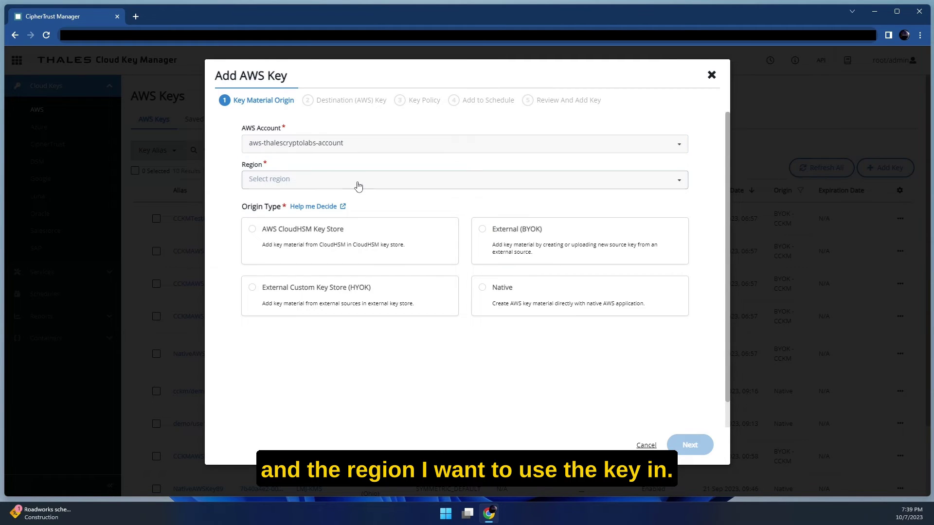
{"action": "left_click", "coordinate": [352, 189]}
{"action": "left_click", "coordinate": [343, 200]}
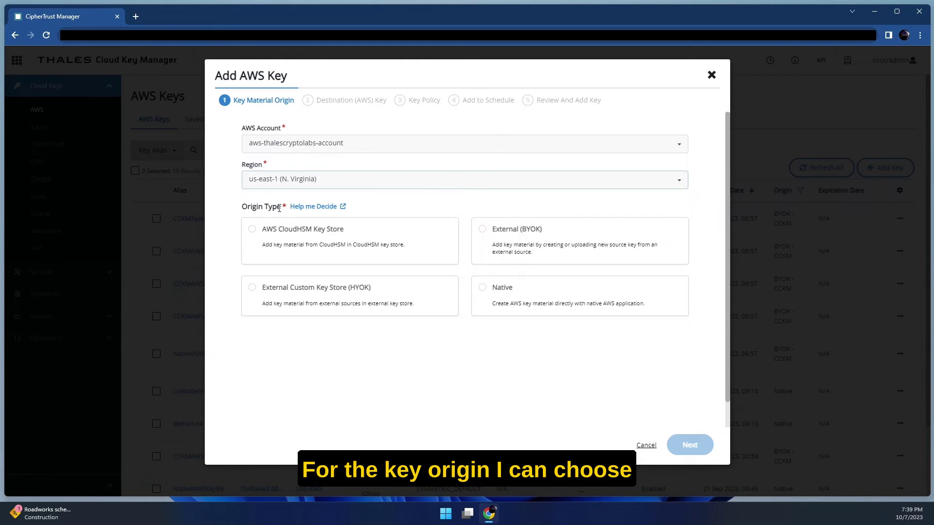
{"action": "left_click", "coordinate": [421, 233]}
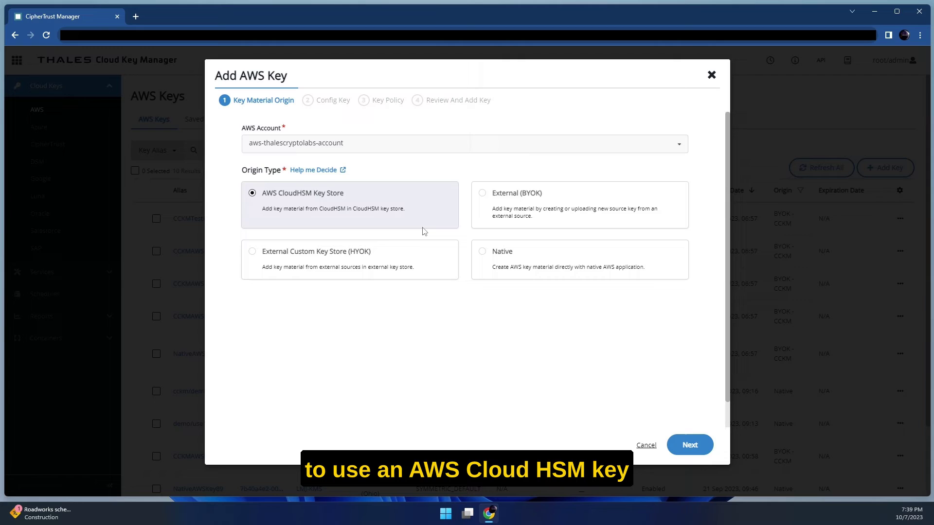
{"action": "left_click", "coordinate": [592, 222]}
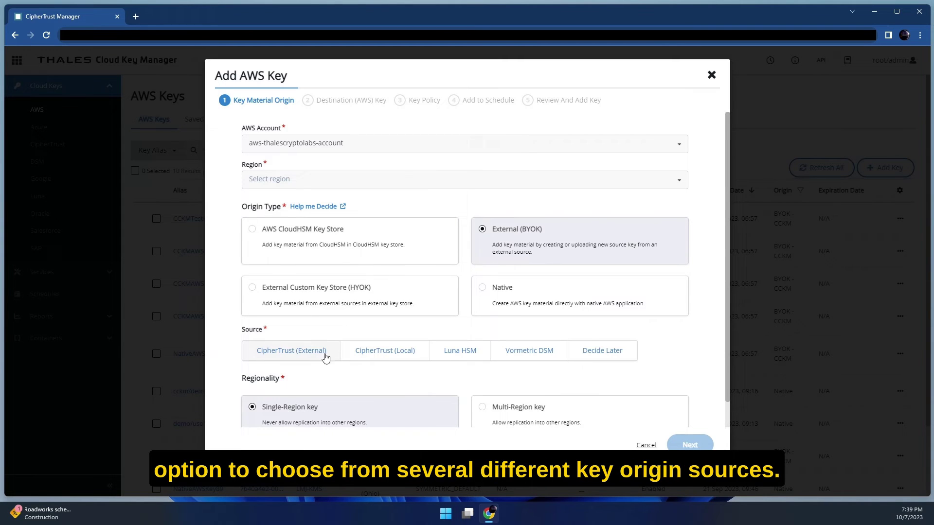
{"action": "left_click", "coordinate": [392, 298]}
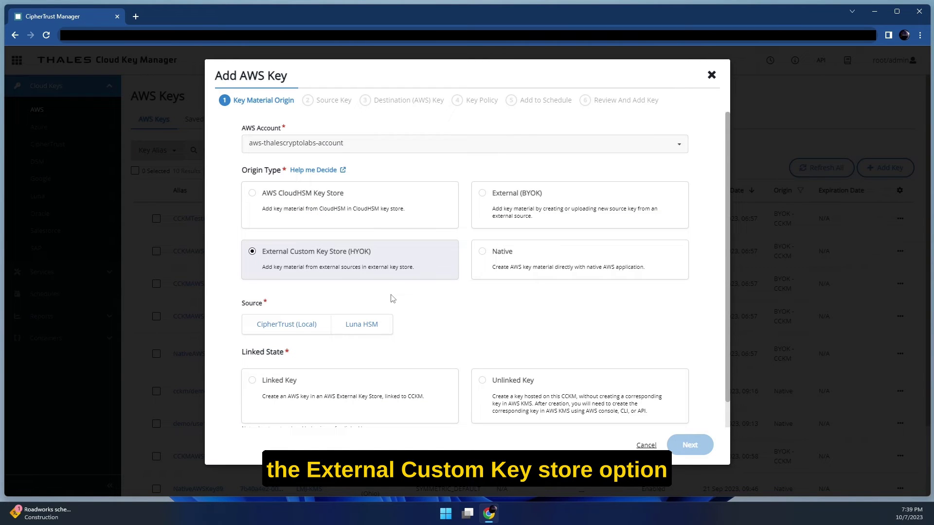
{"action": "left_click", "coordinate": [552, 265]}
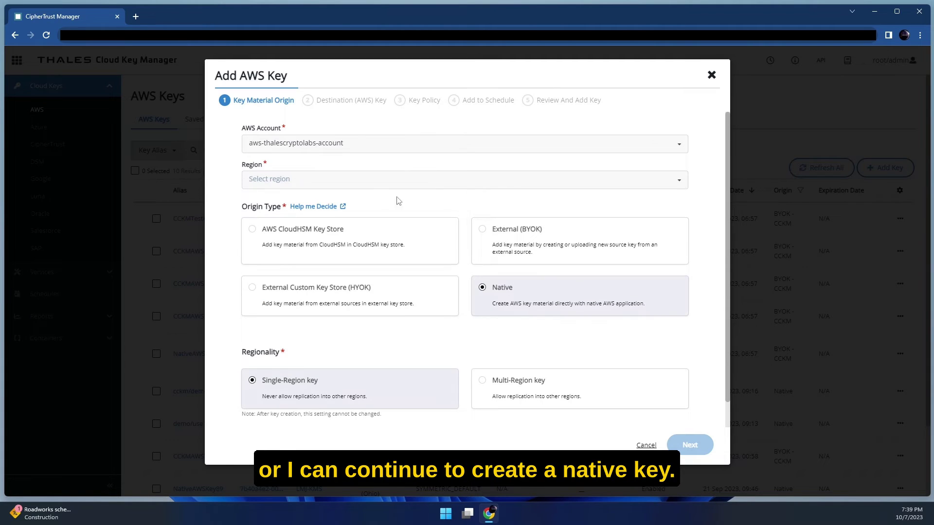
{"action": "left_click", "coordinate": [382, 181]}
{"action": "left_click", "coordinate": [312, 200]}
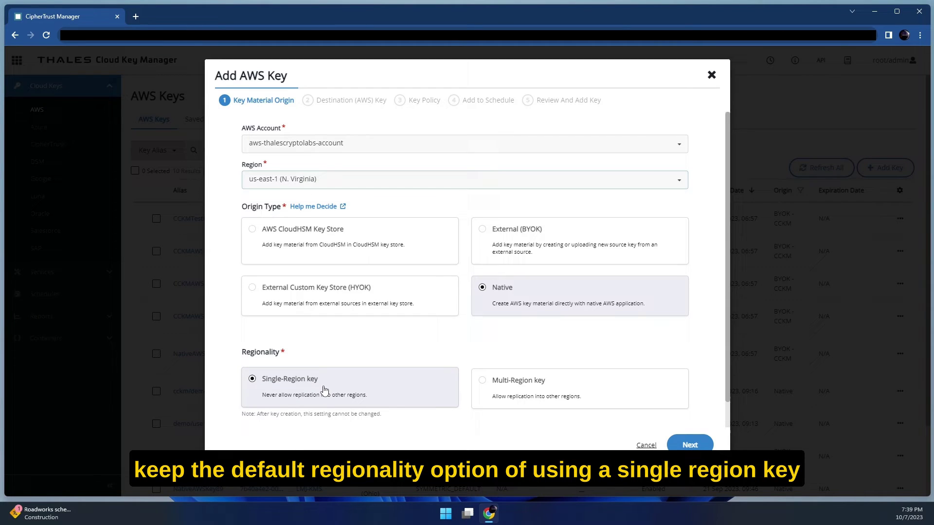
{"action": "left_click", "coordinate": [691, 446]}
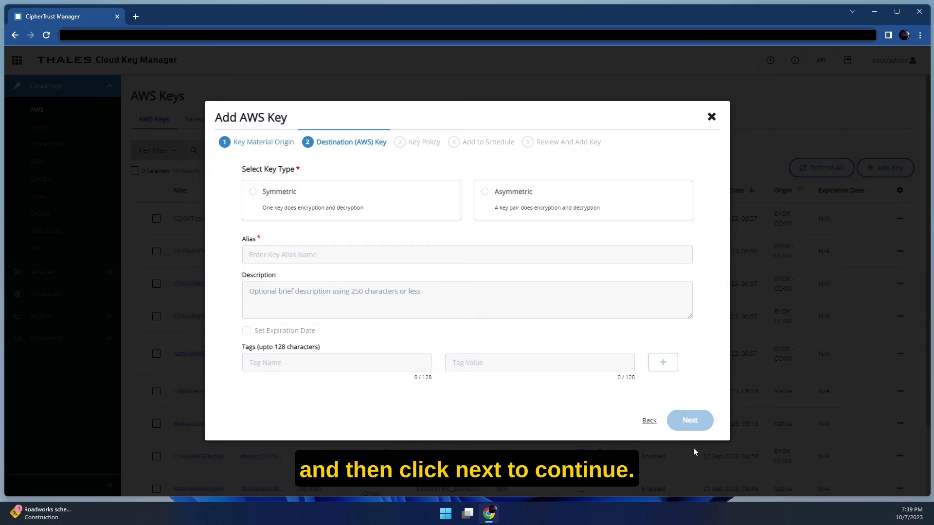
Make it a symmetric key with alias cckm/aws/thalescryptolabs/demo/s3/aes256.
{"action": "left_click", "coordinate": [306, 209]}
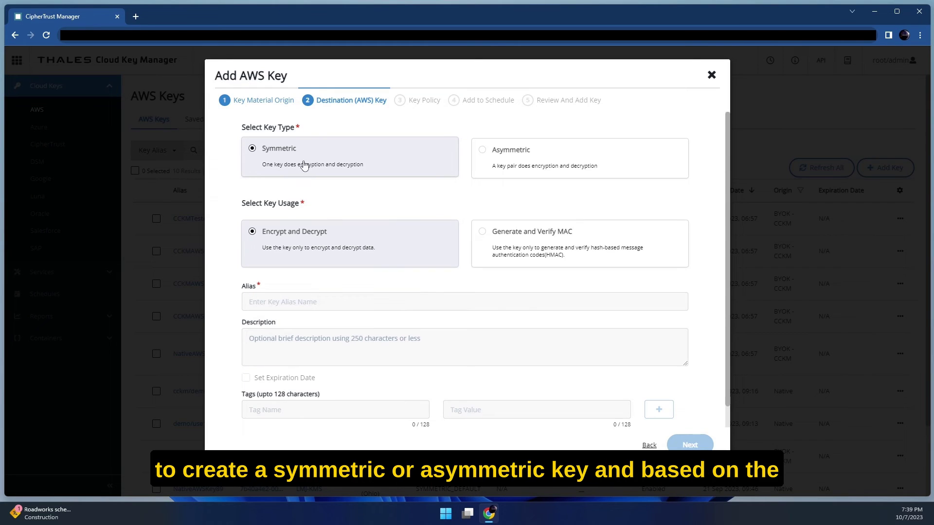
{"action": "left_click", "coordinate": [541, 161]}
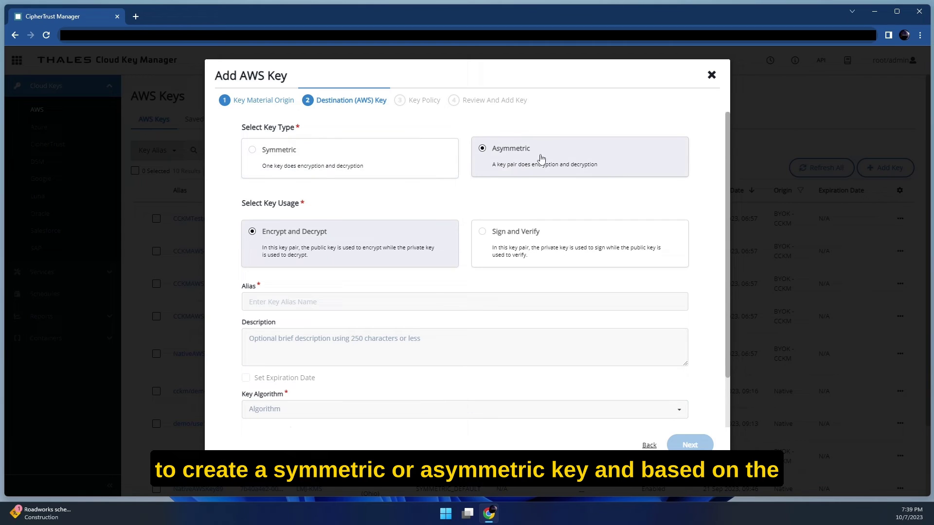
{"action": "mouse_move", "coordinate": [315, 146]}
{"action": "left_mouse_down"}
{"action": "mouse_move", "coordinate": [317, 128]}
{"action": "mouse_move", "coordinate": [328, 153]}
{"action": "left_mouse_up"}
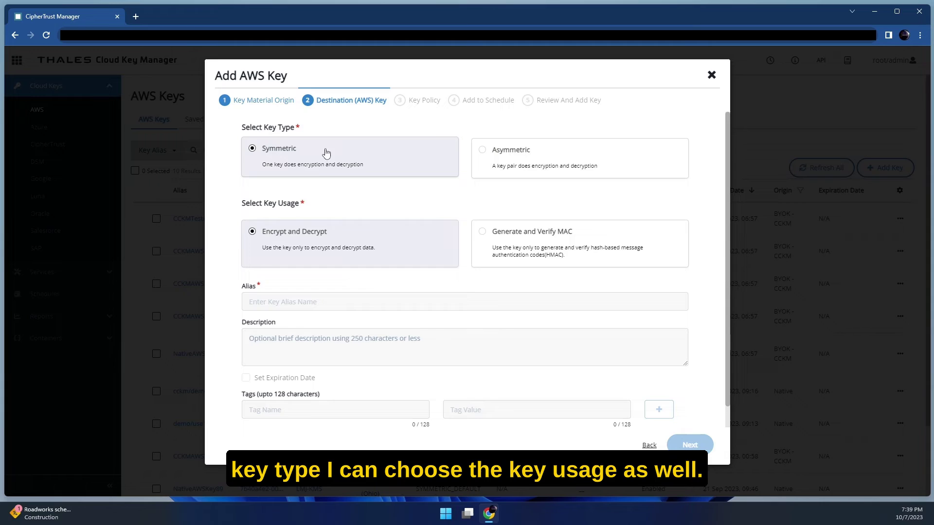
{"action": "left_click", "coordinate": [283, 305]}
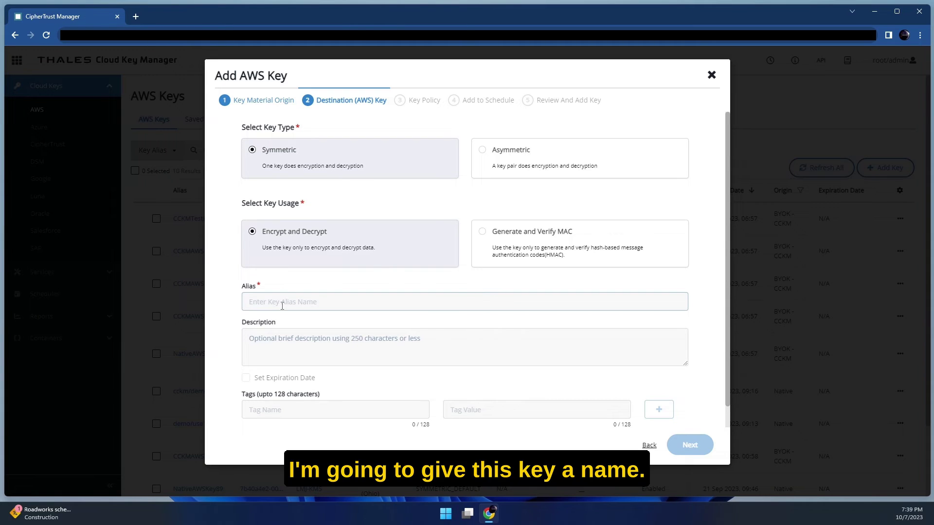
{"action": "type", "text": "cckm/aws/thalescryptolabs/"}
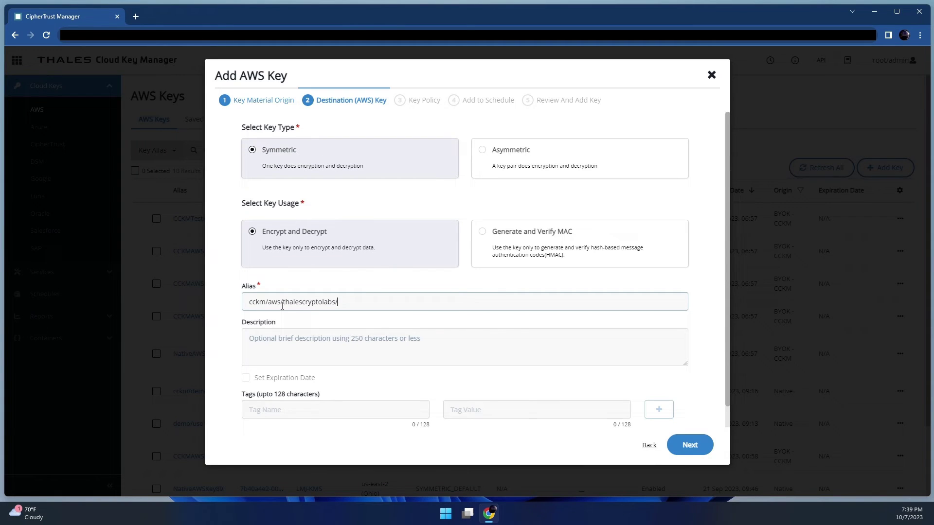
{"action": "type", "text": "demo/s3/aes256"}
{"action": "left_click", "coordinate": [267, 336]}
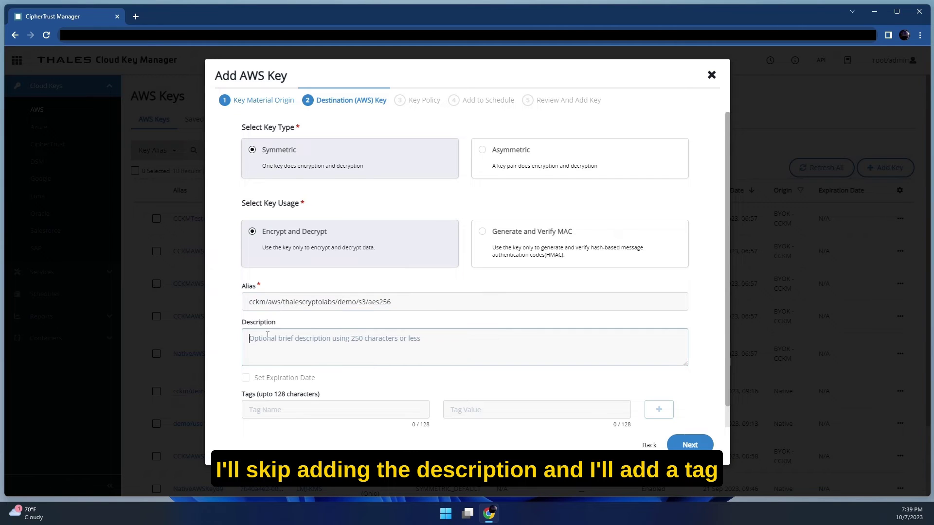
Add an 'owner' tag with the owner's username as its value.
{"action": "left_click", "coordinate": [275, 408]}
{"action": "type", "text": "owner"}
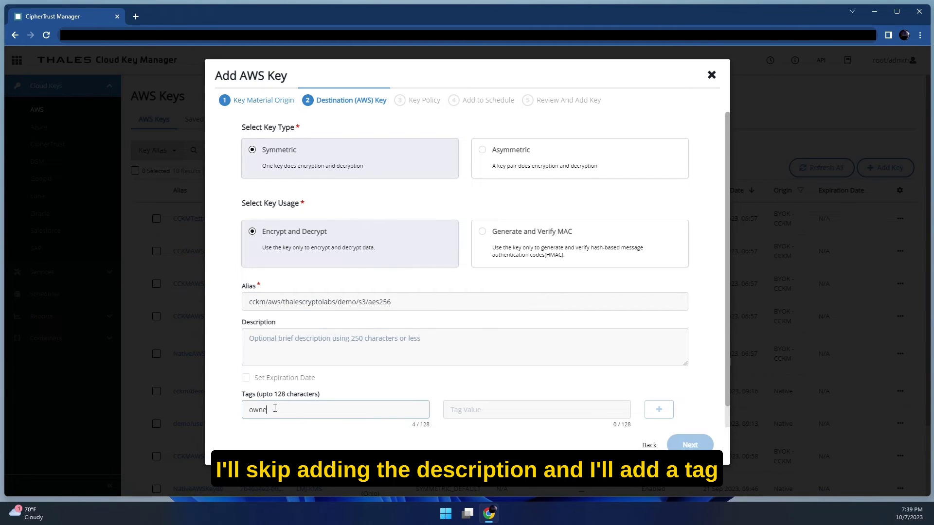
{"action": "key", "text": "Tab"}
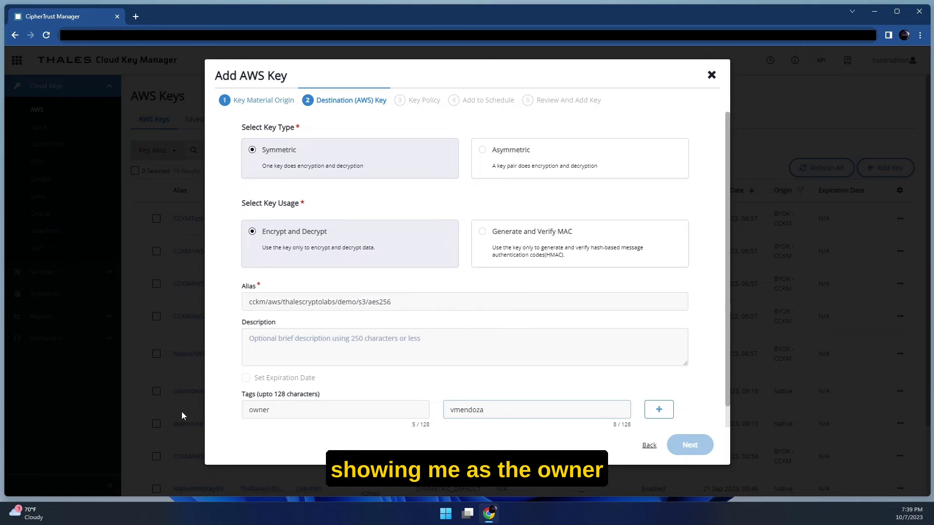
{"action": "left_click", "coordinate": [666, 413]}
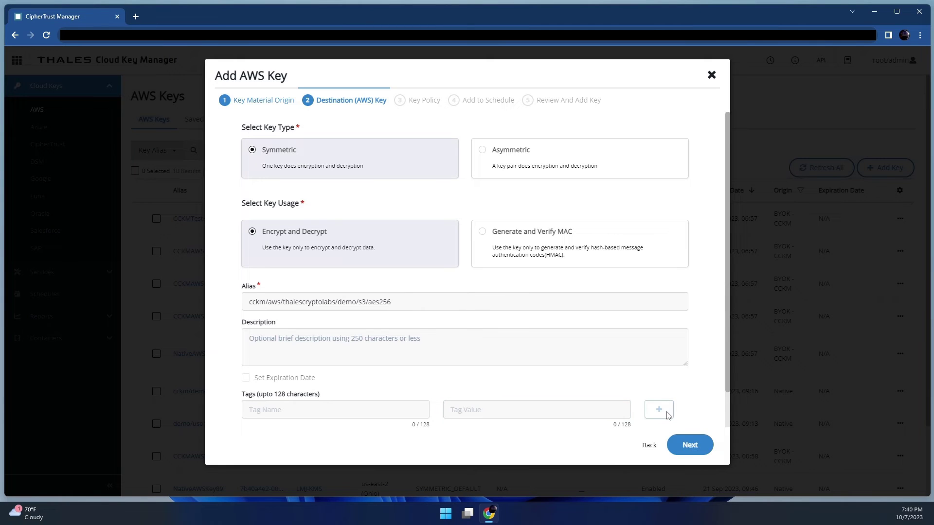
{"action": "scroll", "coordinate": [678, 417], "scroll_direction": "down", "scroll_amount": 1}
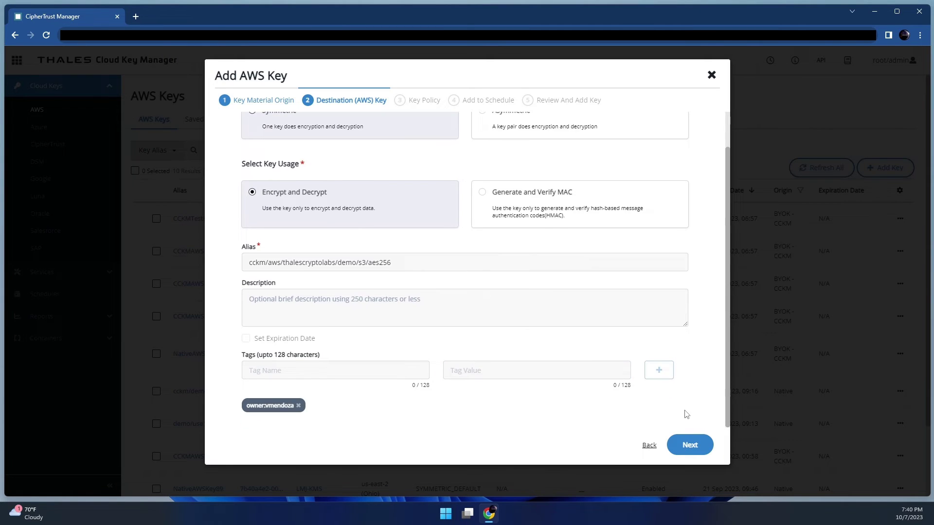
Move to the Key Policy step and look over the Key Users tab and Raw JSON view.
{"action": "left_click", "coordinate": [690, 445]}
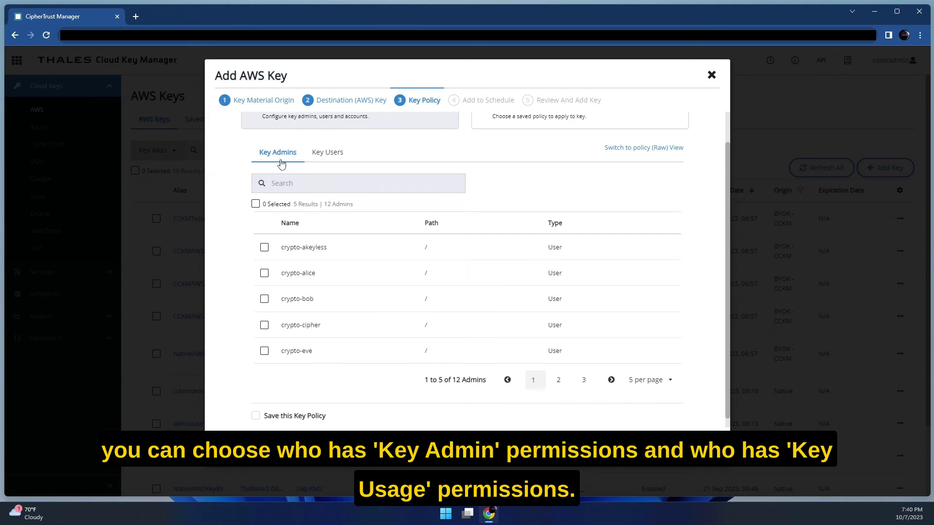
{"action": "scroll", "coordinate": [335, 180], "scroll_direction": "up", "scroll_amount": 1}
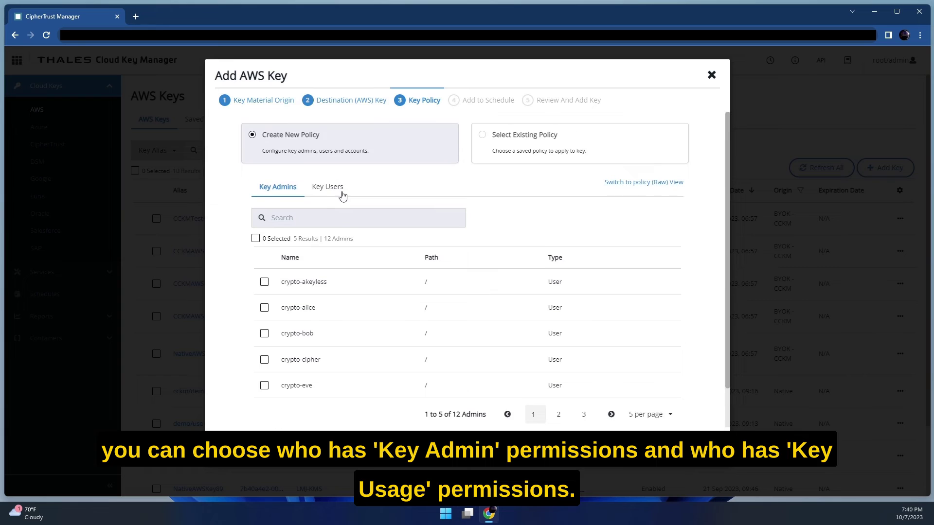
{"action": "left_click", "coordinate": [333, 190]}
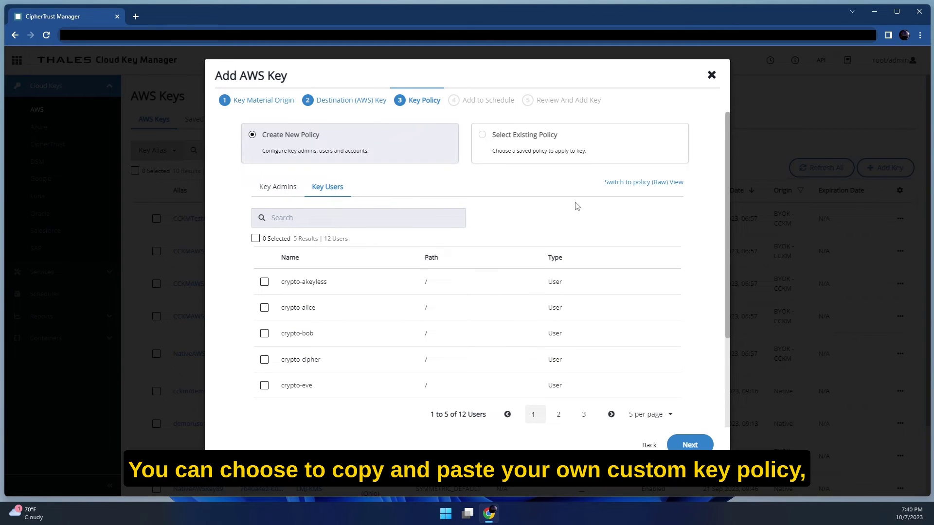
{"action": "left_click", "coordinate": [639, 185]}
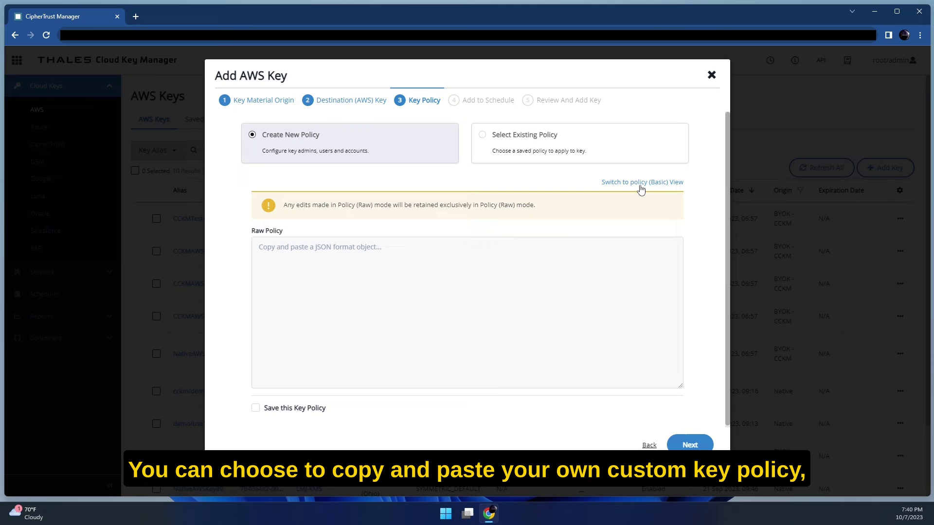
{"action": "left_click", "coordinate": [399, 249]}
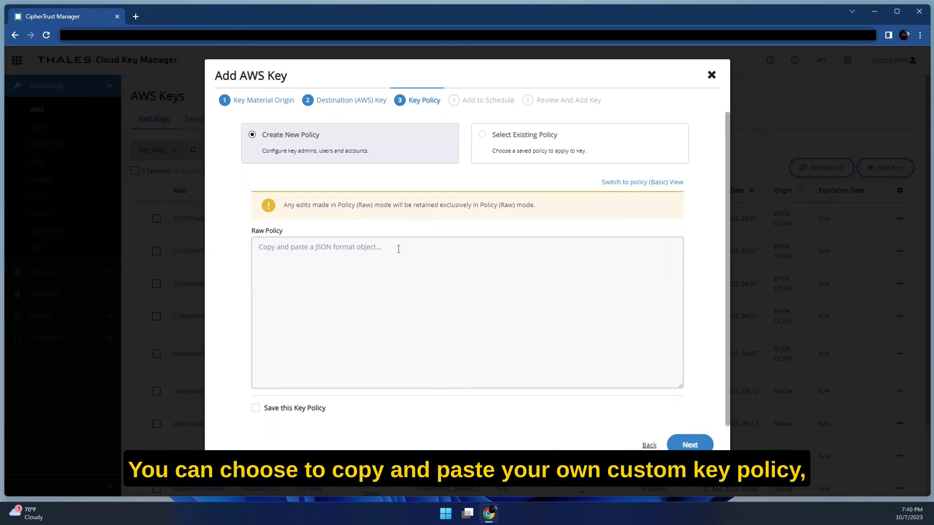
Use the existing saved policy aws-thalescryptolabs-policy for the key.
{"action": "left_click", "coordinate": [574, 156]}
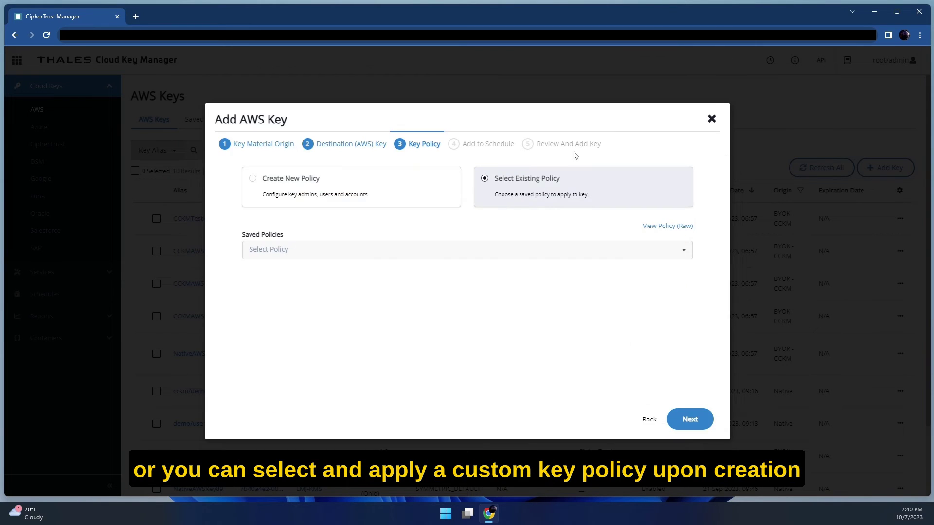
{"action": "left_click", "coordinate": [405, 253]}
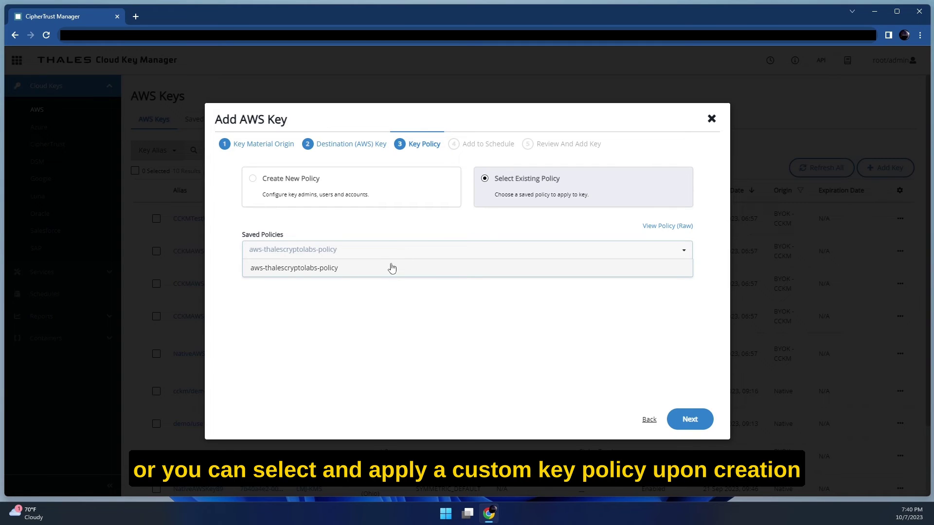
{"action": "left_click", "coordinate": [392, 268]}
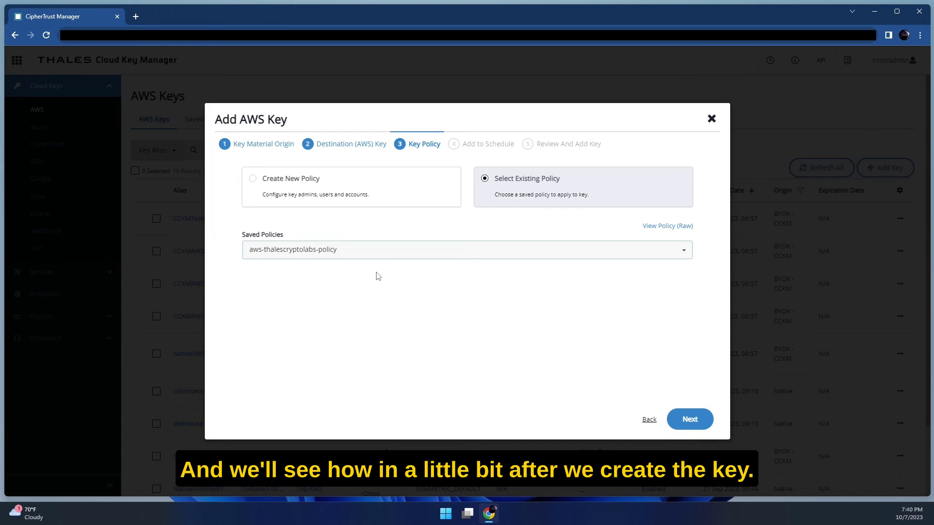
Assign the AWS-Monthly-Rotation schedule to the new key.
{"action": "left_click", "coordinate": [694, 422]}
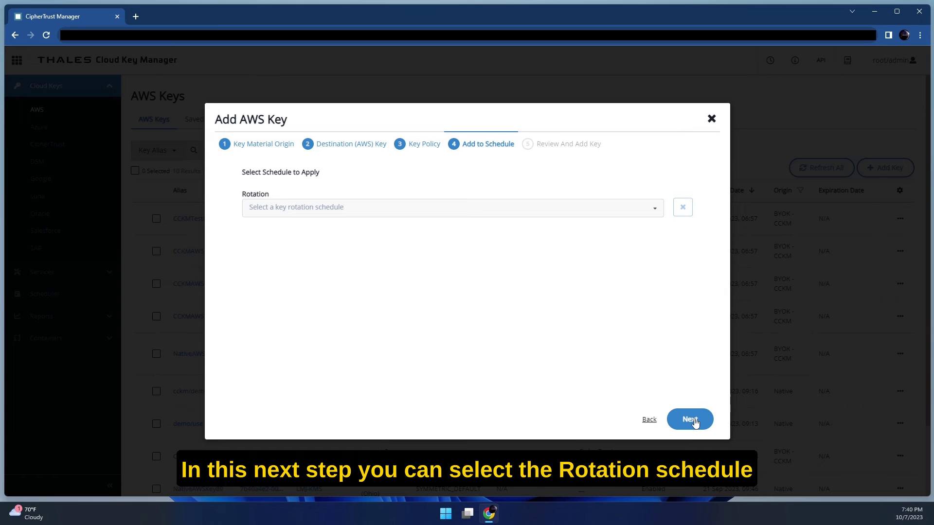
{"action": "left_click", "coordinate": [429, 213]}
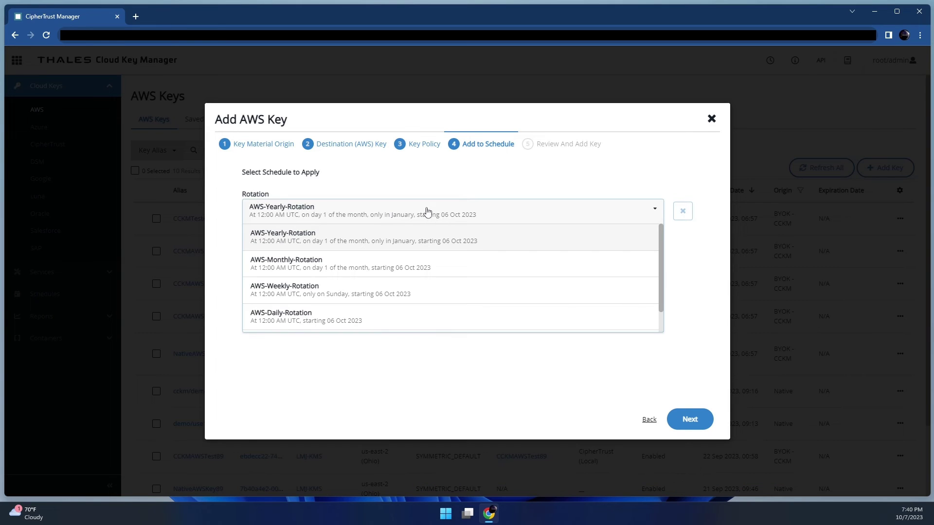
{"action": "left_click", "coordinate": [437, 264]}
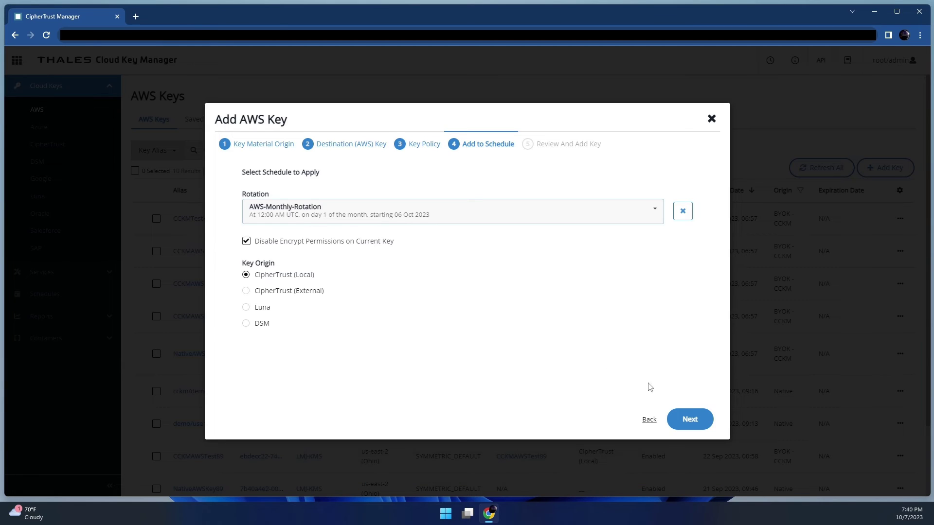
Review the settings and add key cckm/aws/thalescryptolabs/demo/s3/aes256, then close the dialog.
{"action": "left_click", "coordinate": [691, 419]}
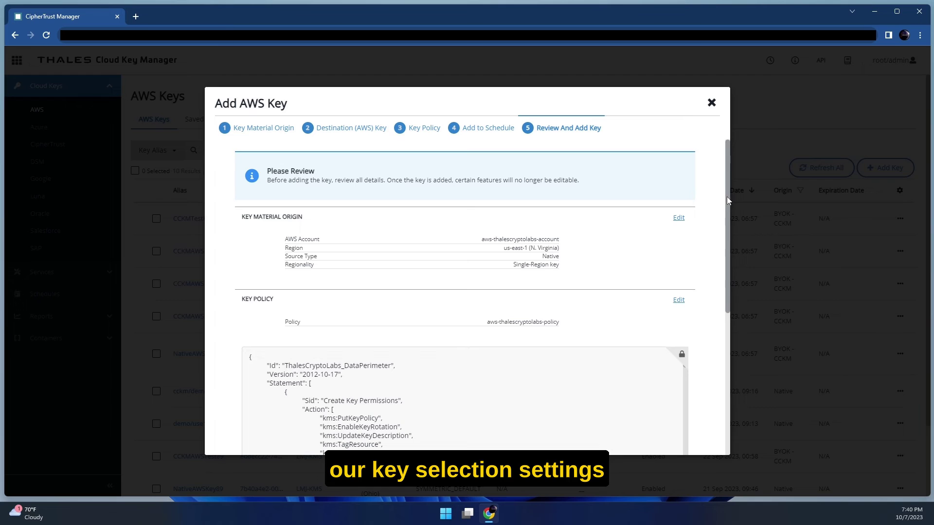
{"action": "left_click_drag", "start_coordinate": [727, 197], "coordinate": [728, 359]}
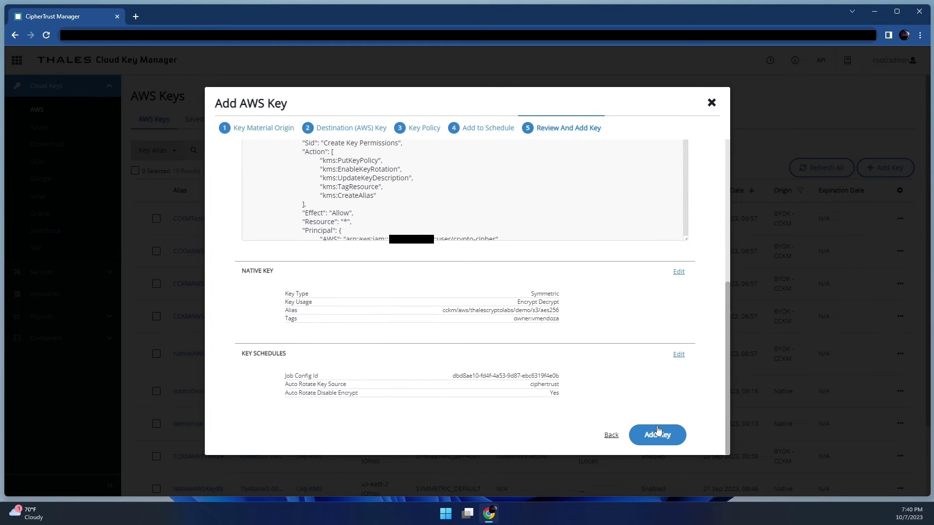
{"action": "left_click", "coordinate": [657, 436]}
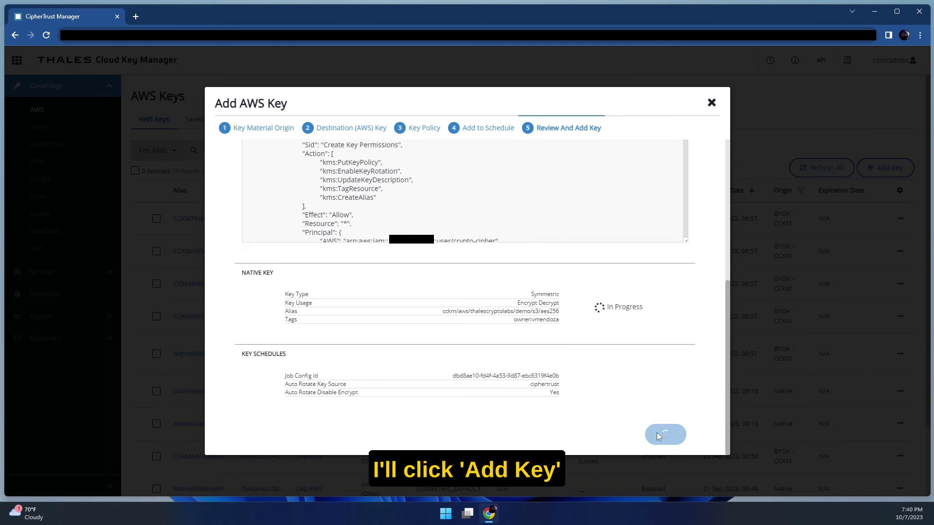
{"action": "left_click", "coordinate": [670, 443]}
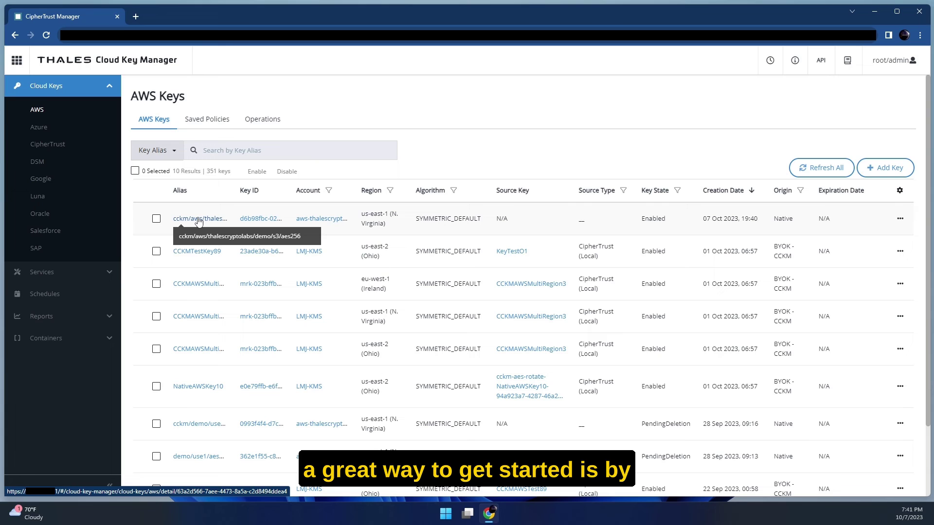
In the API Playground, filter by 'awskey' and show the CCKM: AWSKeys endpoints.
{"action": "left_click", "coordinate": [822, 61]}
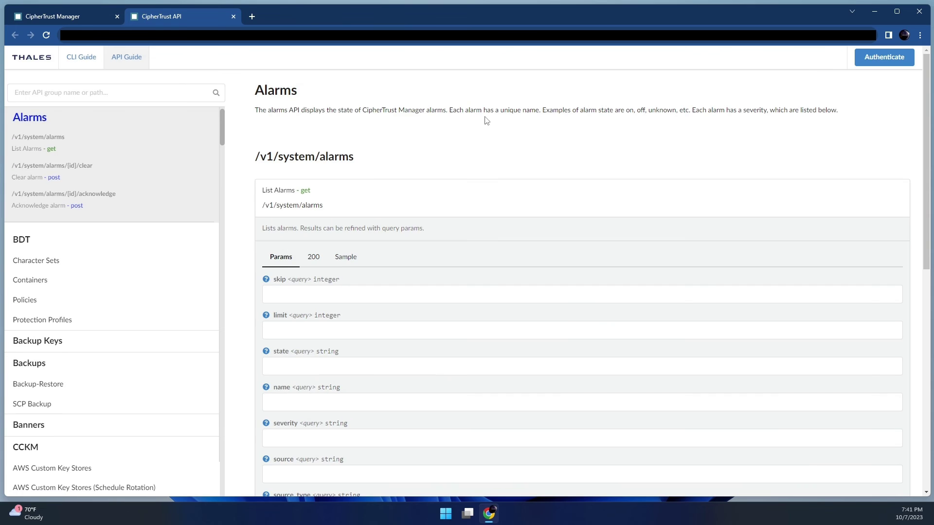
{"action": "left_click", "coordinate": [50, 91]}
{"action": "type", "text": "awskey"}
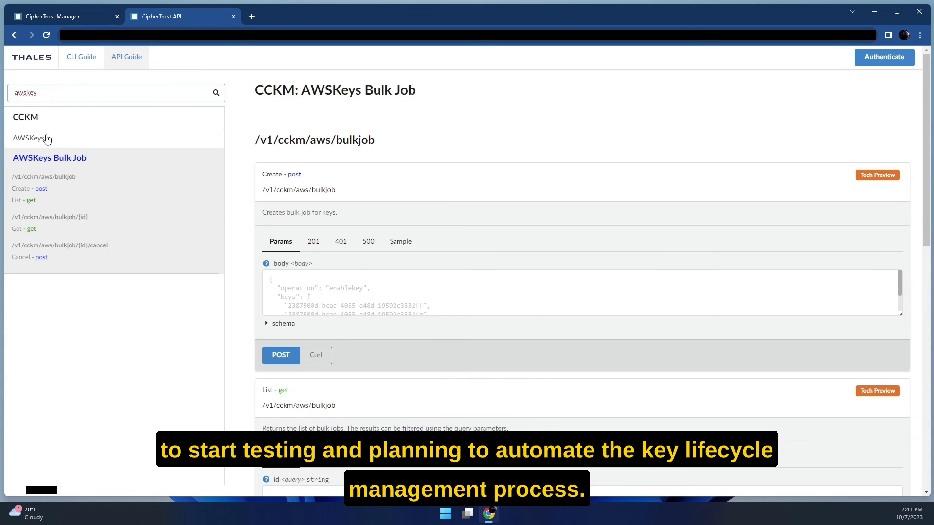
{"action": "left_click", "coordinate": [46, 139]}
{"action": "left_click_drag", "start_coordinate": [220, 135], "coordinate": [234, 399]}
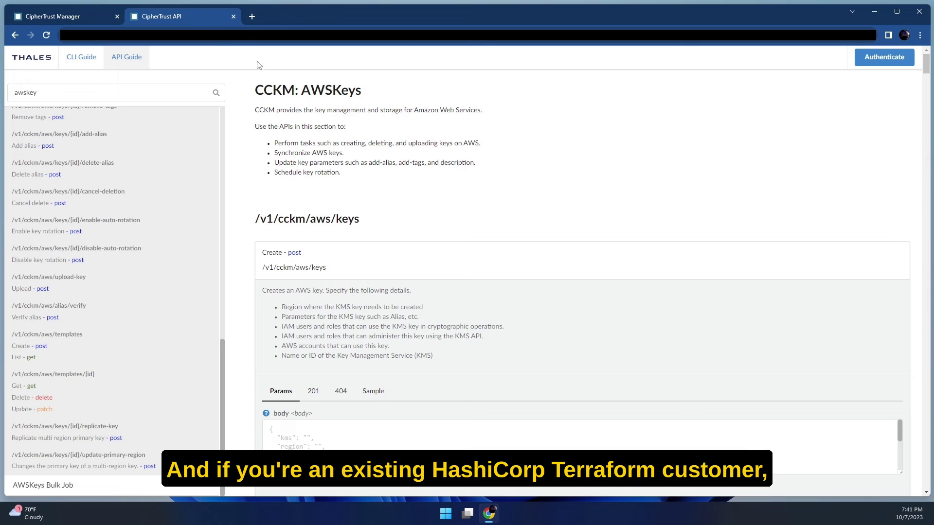
Find the Terraform Registry CipherTrust Provider docs and highlight the supported AWS, Azure, Google Cloud.
{"action": "left_click", "coordinate": [253, 16]}
{"action": "type", "text": "terr"}
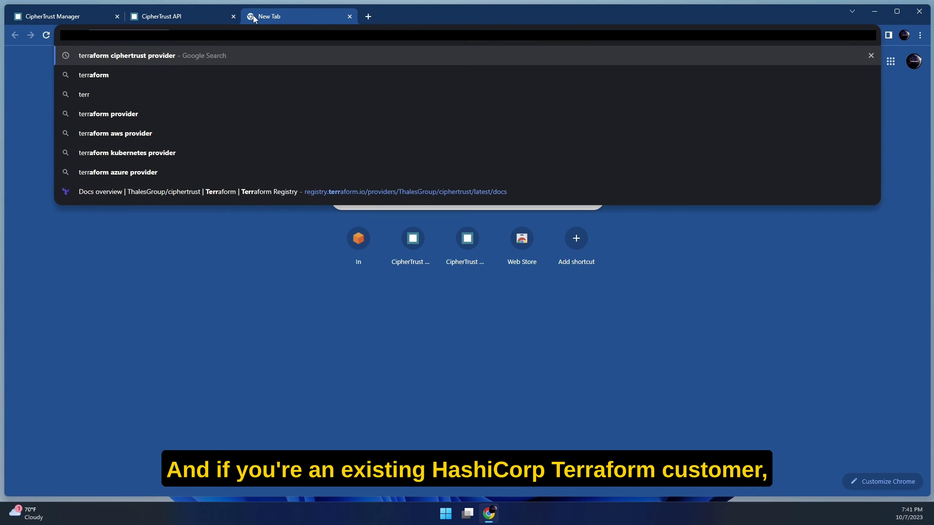
{"action": "key", "text": "Return"}
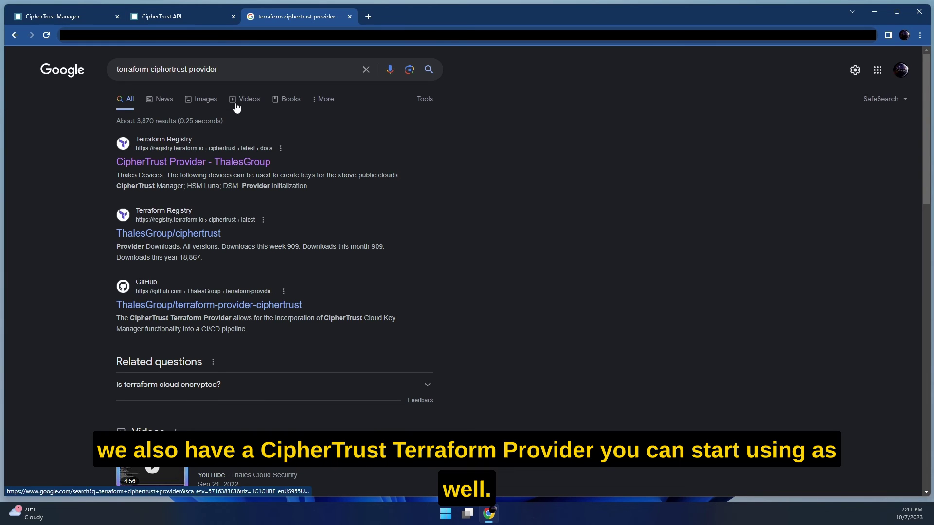
{"action": "left_click", "coordinate": [217, 164]}
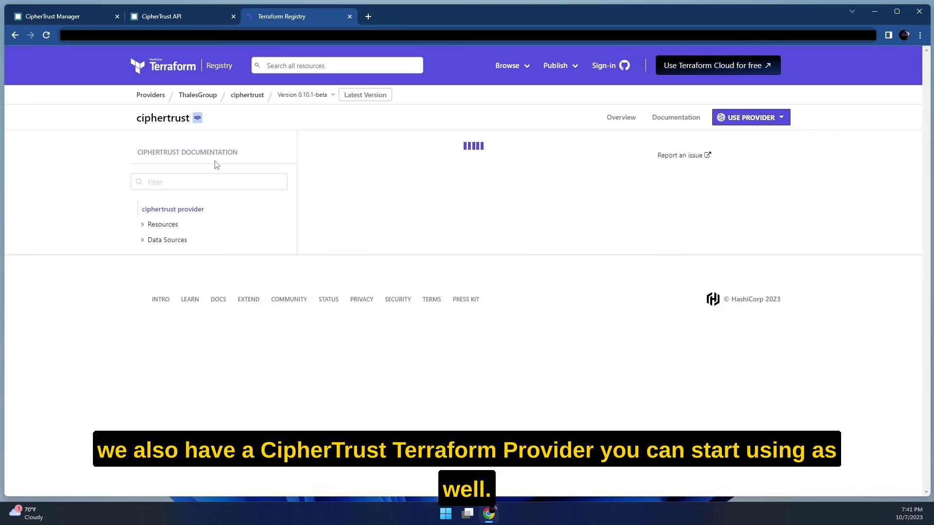
{"action": "left_click_drag", "start_coordinate": [383, 393], "coordinate": [325, 352]}
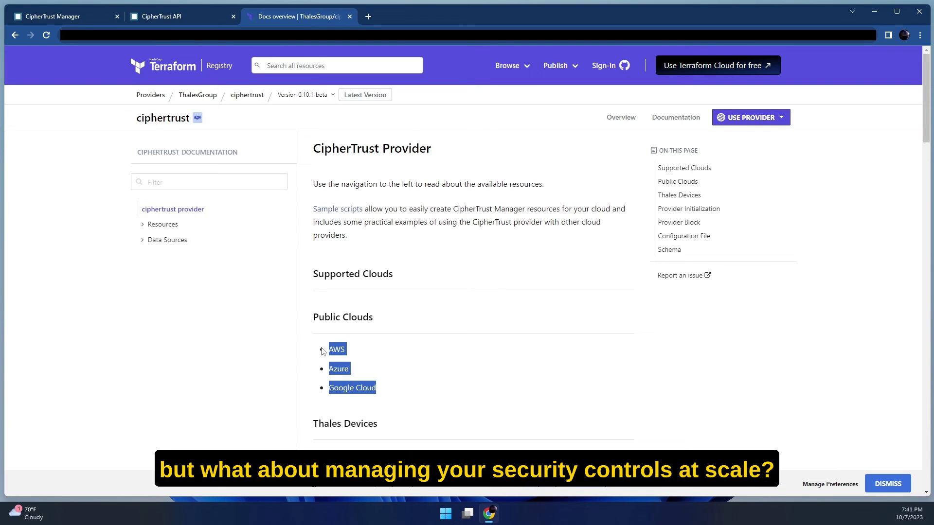
{"action": "left_click", "coordinate": [88, 17]}
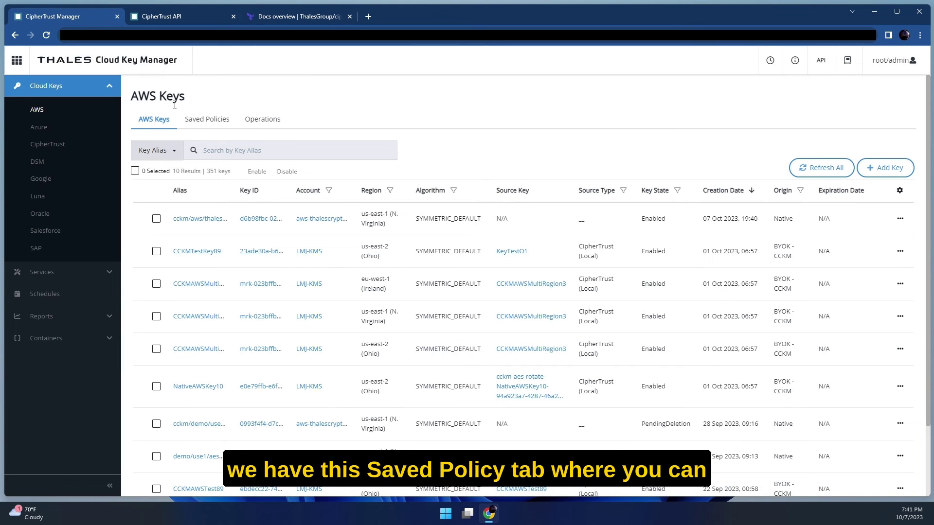
Open saved policy aws-thalescryptolabs-policy and inspect its 8 keys and raw policy JSON.
{"action": "left_click", "coordinate": [218, 125]}
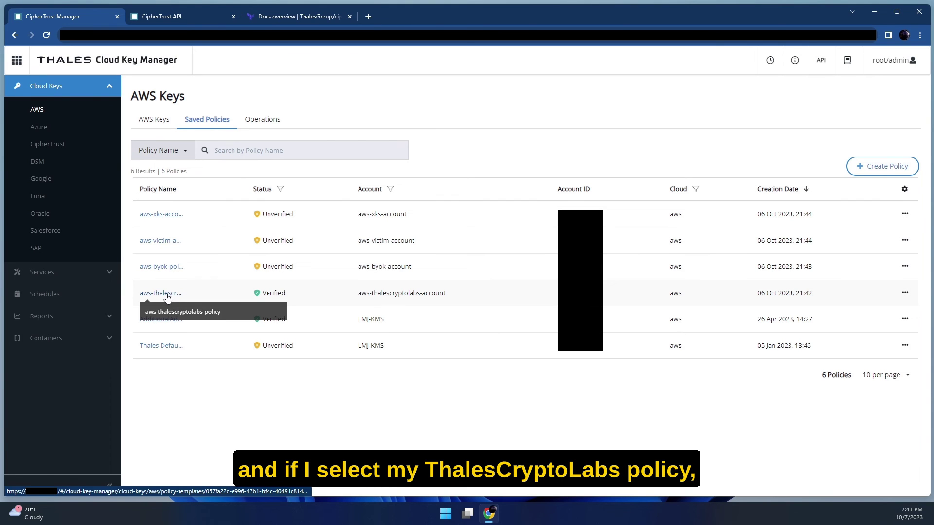
{"action": "left_click", "coordinate": [167, 295]}
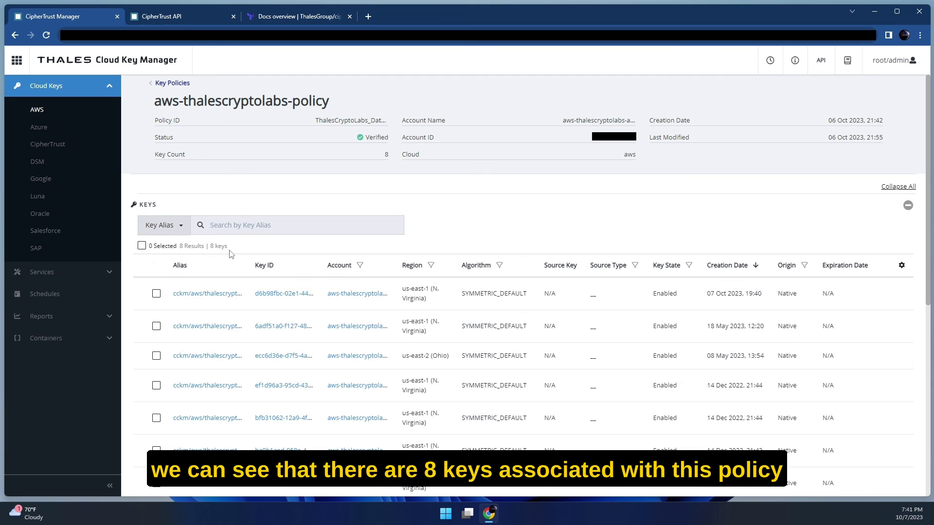
{"action": "left_click_drag", "start_coordinate": [228, 246], "coordinate": [210, 246]}
{"action": "scroll", "coordinate": [860, 276], "scroll_direction": "down", "scroll_amount": 3}
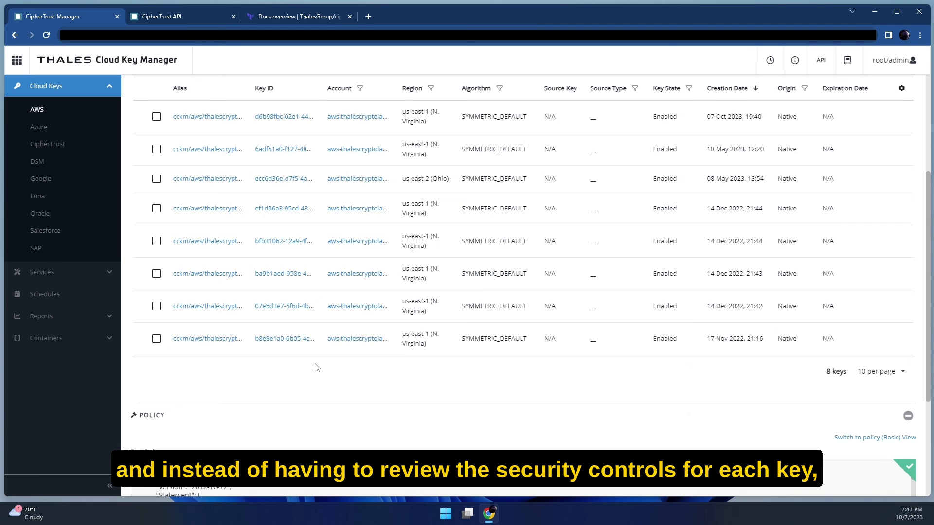
{"action": "left_click_drag", "start_coordinate": [928, 295], "coordinate": [929, 408]}
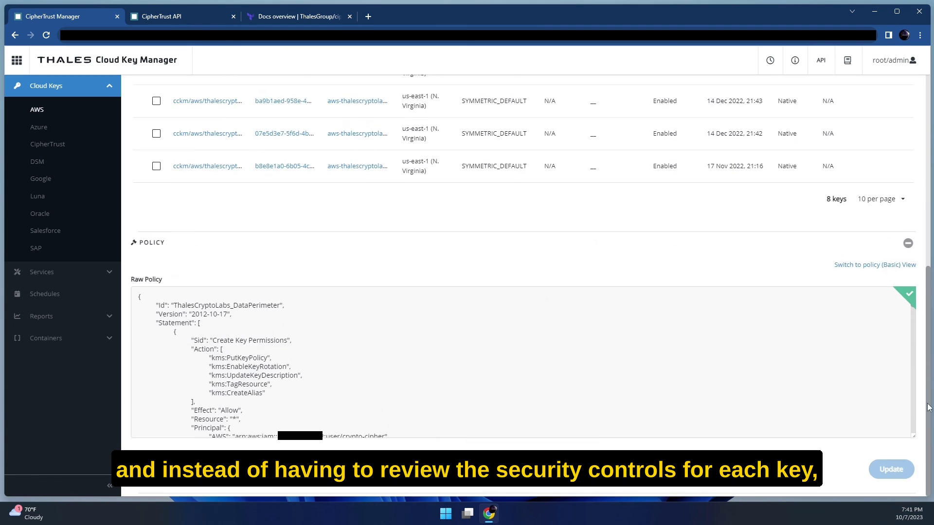
{"action": "key", "text": "ctrl+a"}
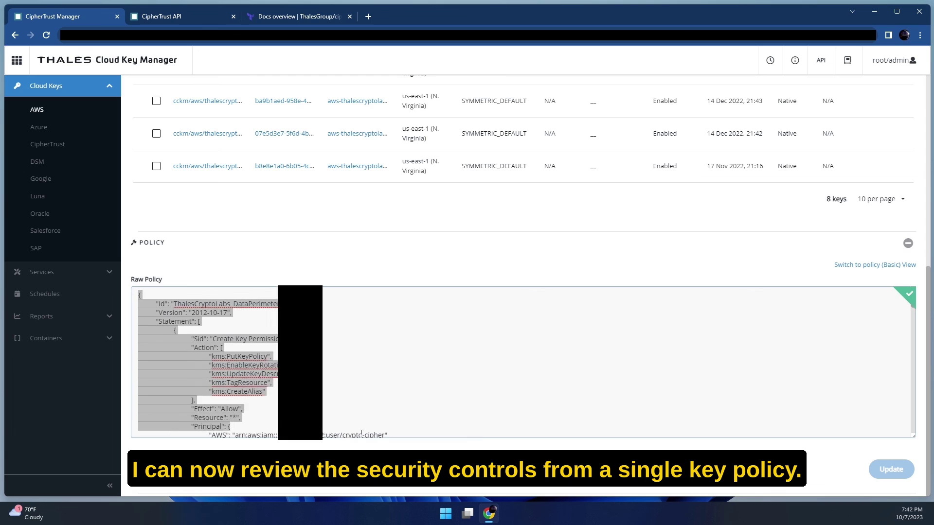
{"action": "scroll", "coordinate": [165, 309], "scroll_direction": "down", "scroll_amount": 3}
{"action": "left_click", "coordinate": [165, 308]}
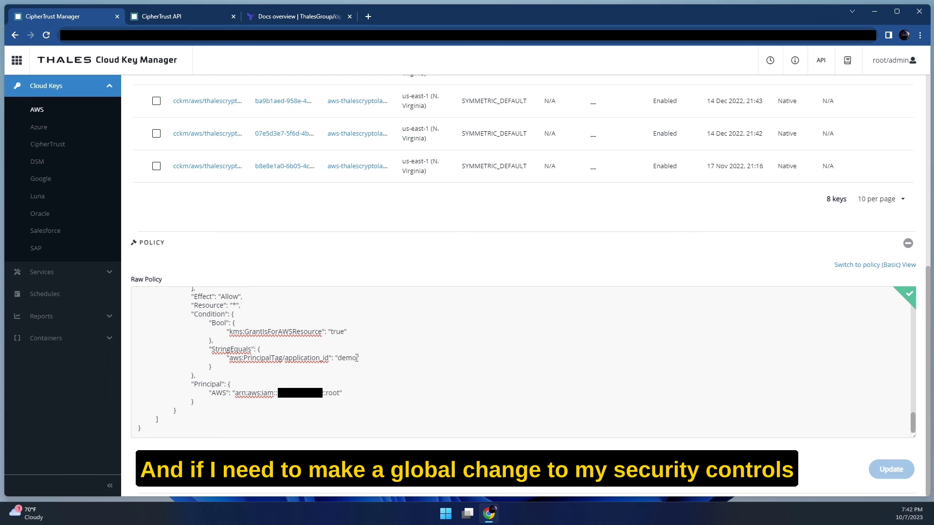
Change application_id from 'demo' to 'ciphertrust', update the policy, and push it to all keys.
{"action": "left_click_drag", "start_coordinate": [357, 358], "coordinate": [340, 359]}
{"action": "key", "text": "BackSpace"}
{"action": "type", "text": "ci"}
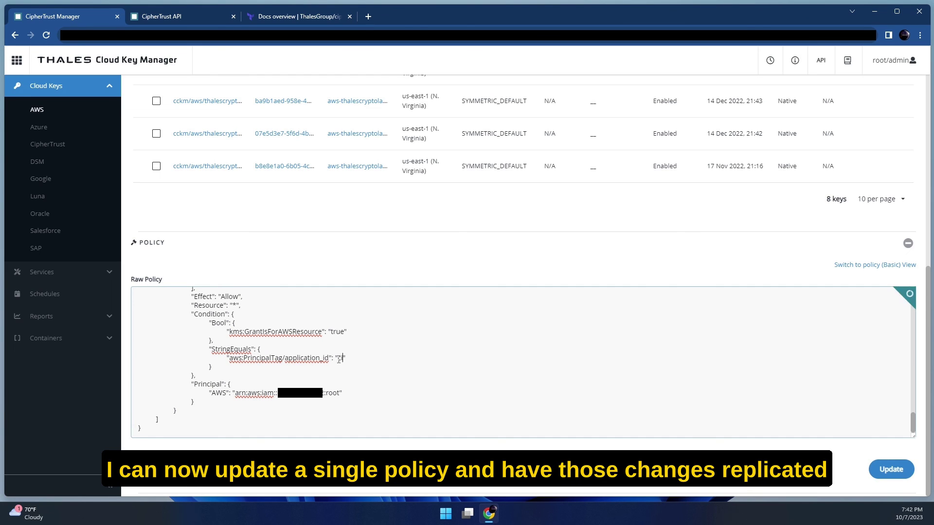
{"action": "type", "text": "phertrust"}
{"action": "left_click", "coordinate": [894, 470]}
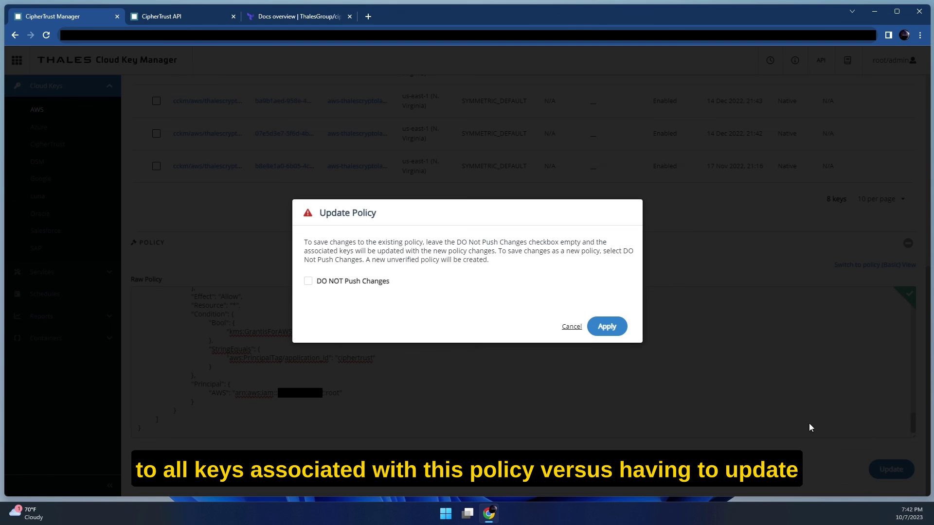
{"action": "left_click", "coordinate": [616, 332]}
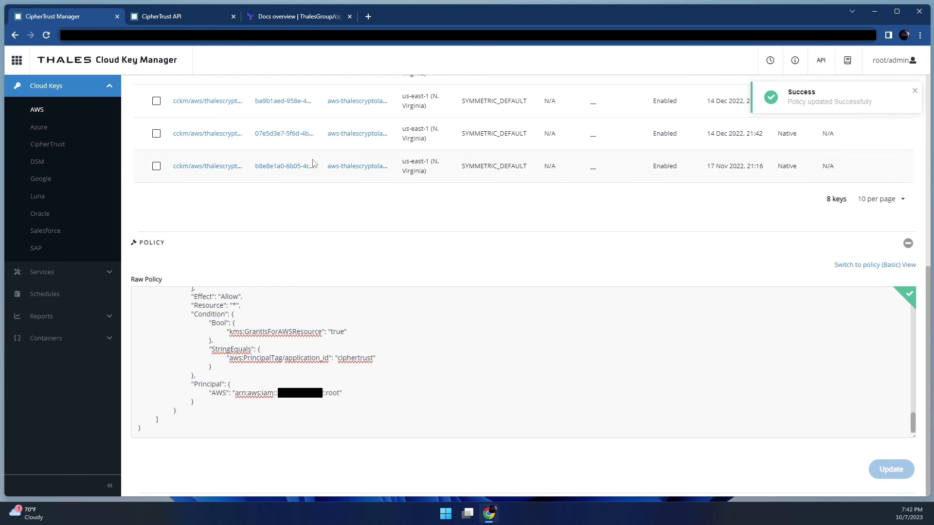
{"action": "scroll", "coordinate": [209, 294], "scroll_direction": "up", "scroll_amount": 7}
Open the newest key and check its policy's application_id reads 'ciphertrust'.
{"action": "left_click", "coordinate": [209, 294]}
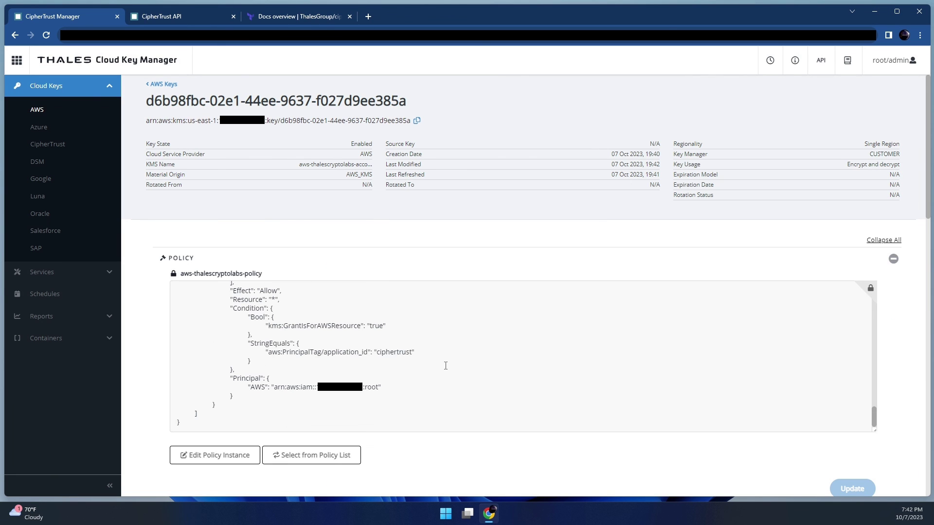
{"action": "left_click_drag", "start_coordinate": [346, 352], "coordinate": [415, 351]}
{"action": "left_click", "coordinate": [451, 406]}
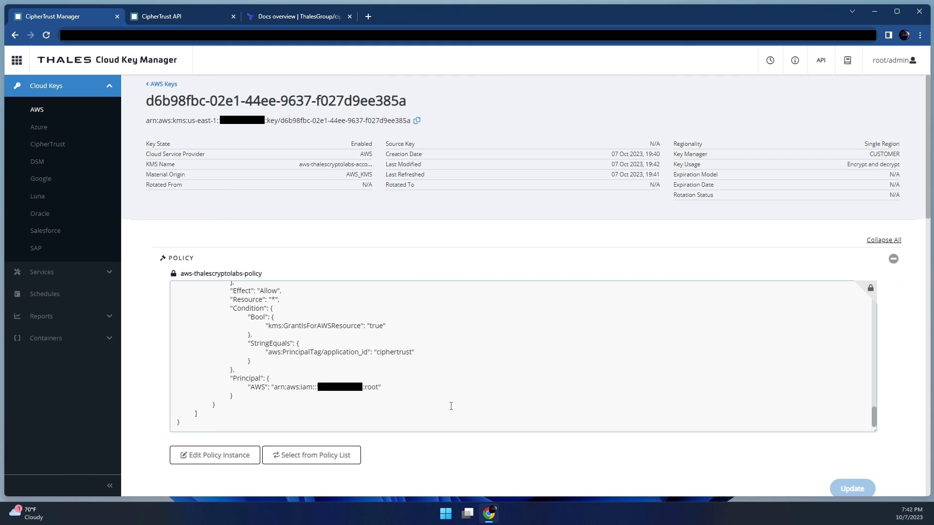